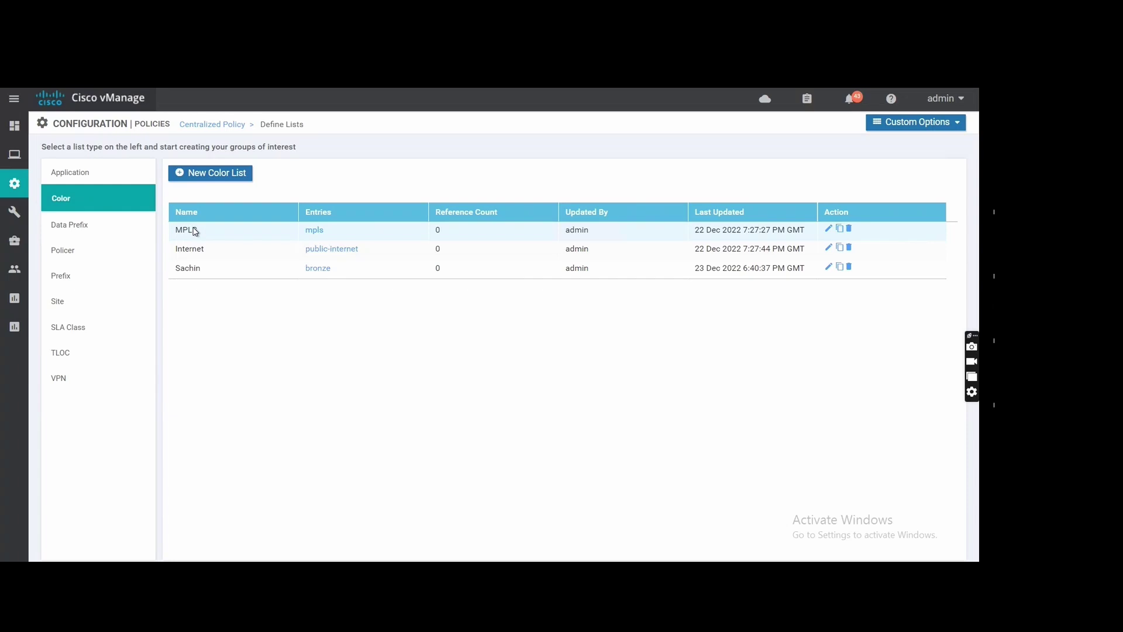
# Start a new centralized policy, advance to the topology and VPN membership stage, and consult the design guide in Word
pyautogui.click(212, 125)
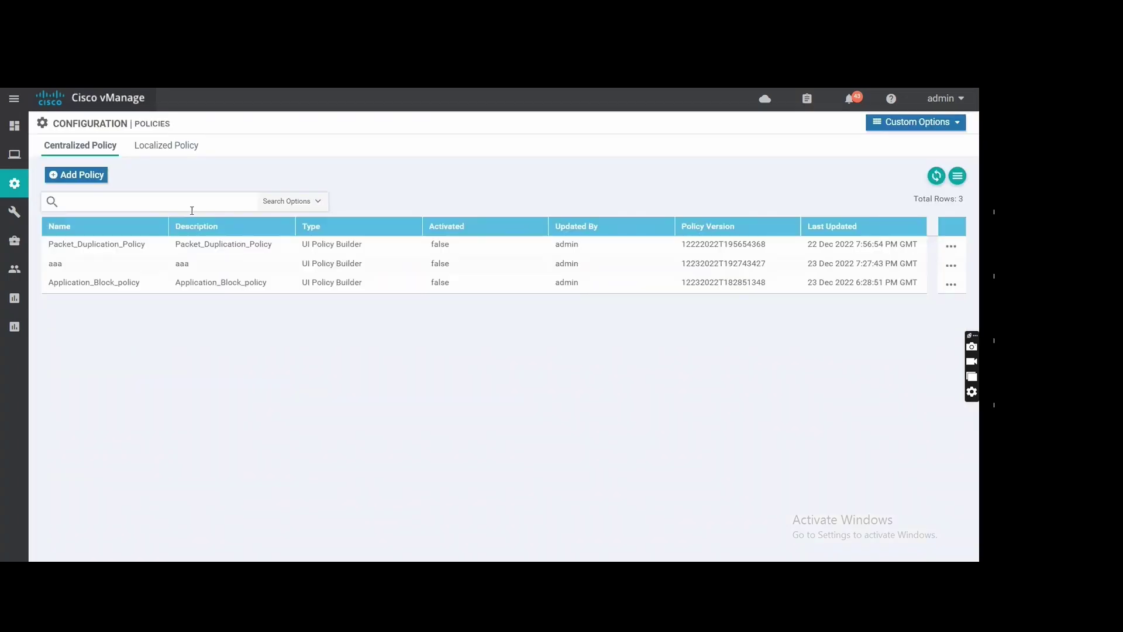
pyautogui.click(68, 181)
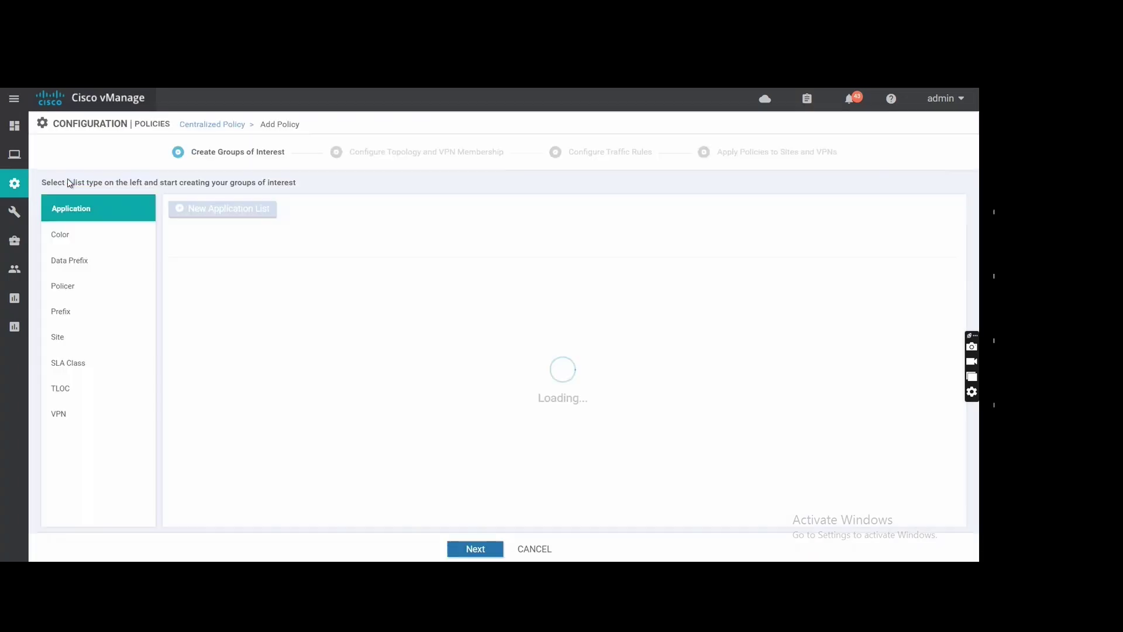
pyautogui.click(475, 549)
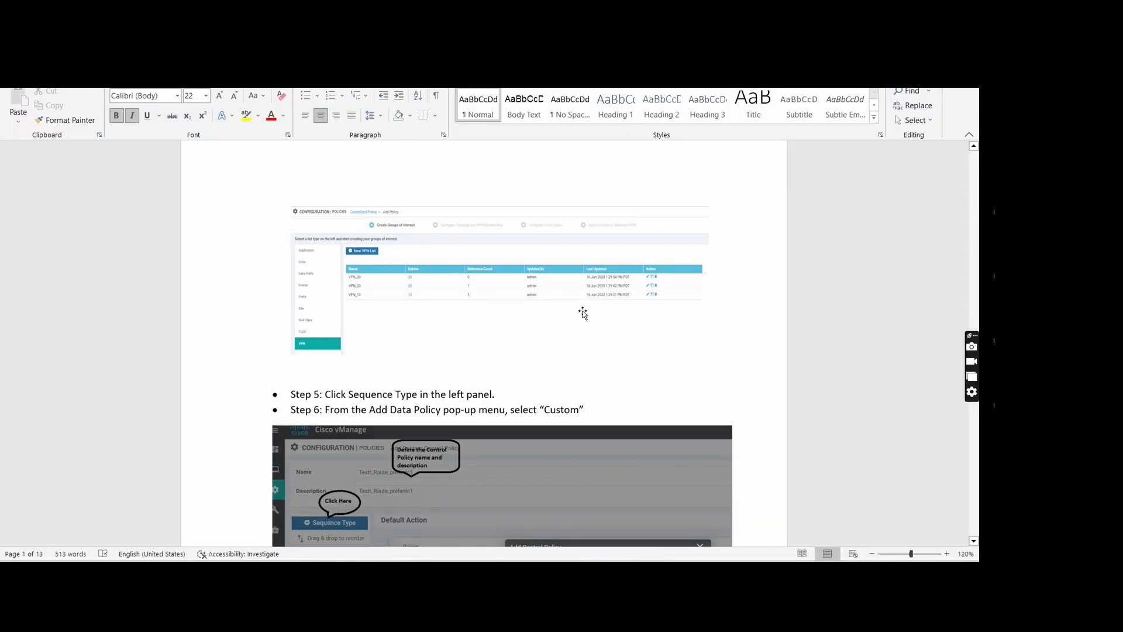
pyautogui.scroll(10, 583, 310)
pyautogui.scroll(-5, 583, 311)
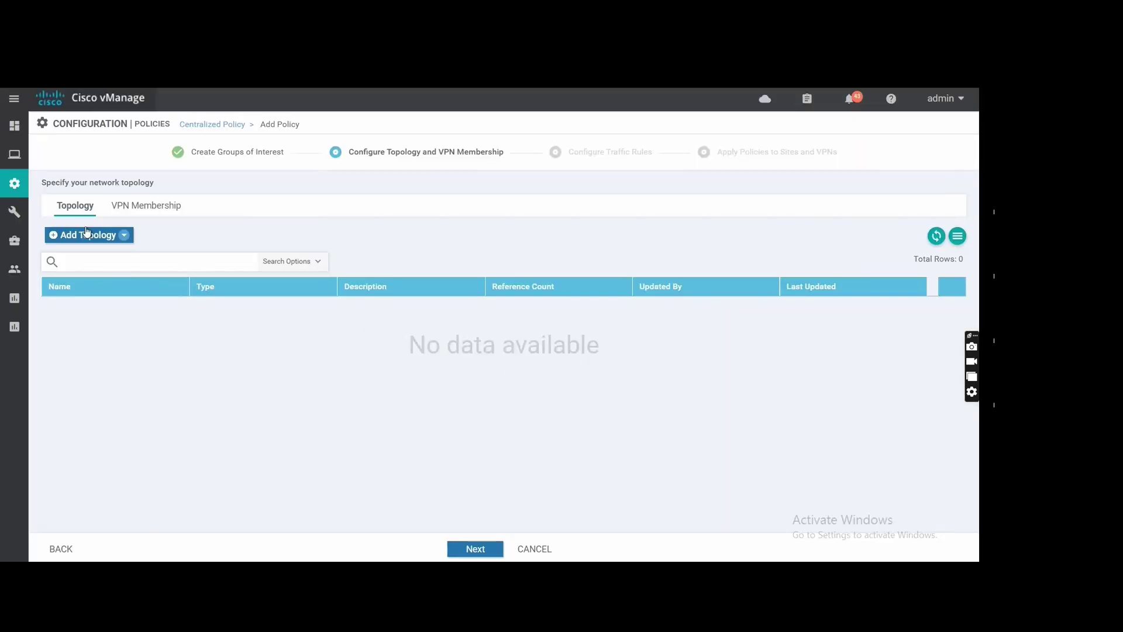
# Add a Custom Control (Route & TLOC) topology and name it Service_VPN_Prefer_ISP
pyautogui.click(113, 235)
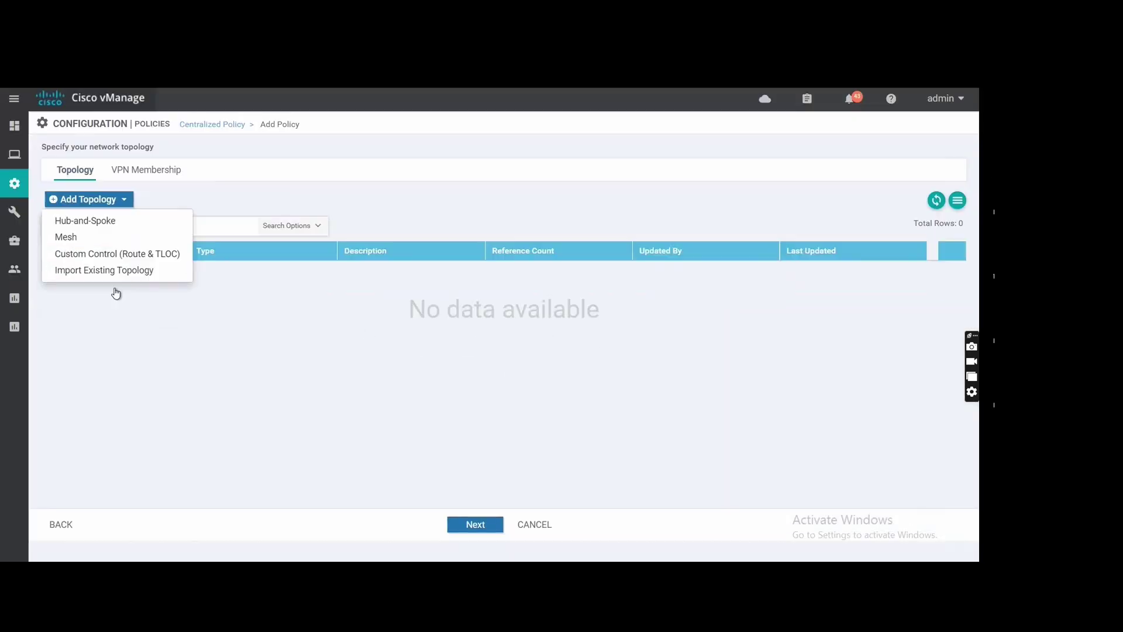
pyautogui.click(117, 290)
pyautogui.click(169, 161)
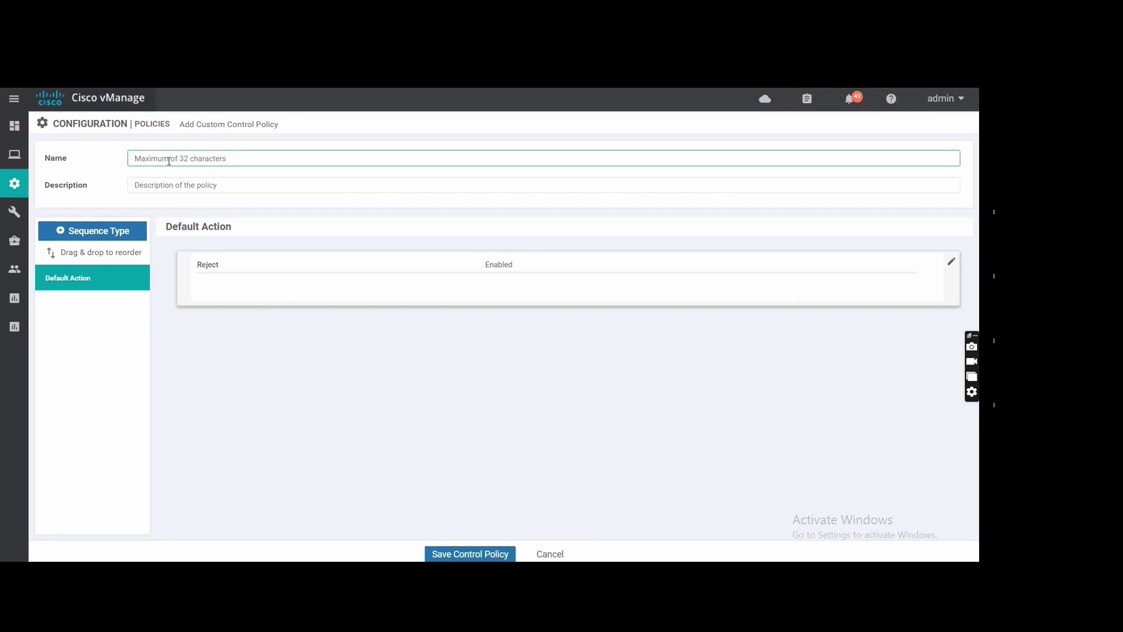
pyautogui.write('Serveice_VPN_Prefer')
pyautogui.write('_VPN_Prefer_')
pyautogui.write('IS')
pyautogui.write('P')
pyautogui.doubleClick(149, 164)
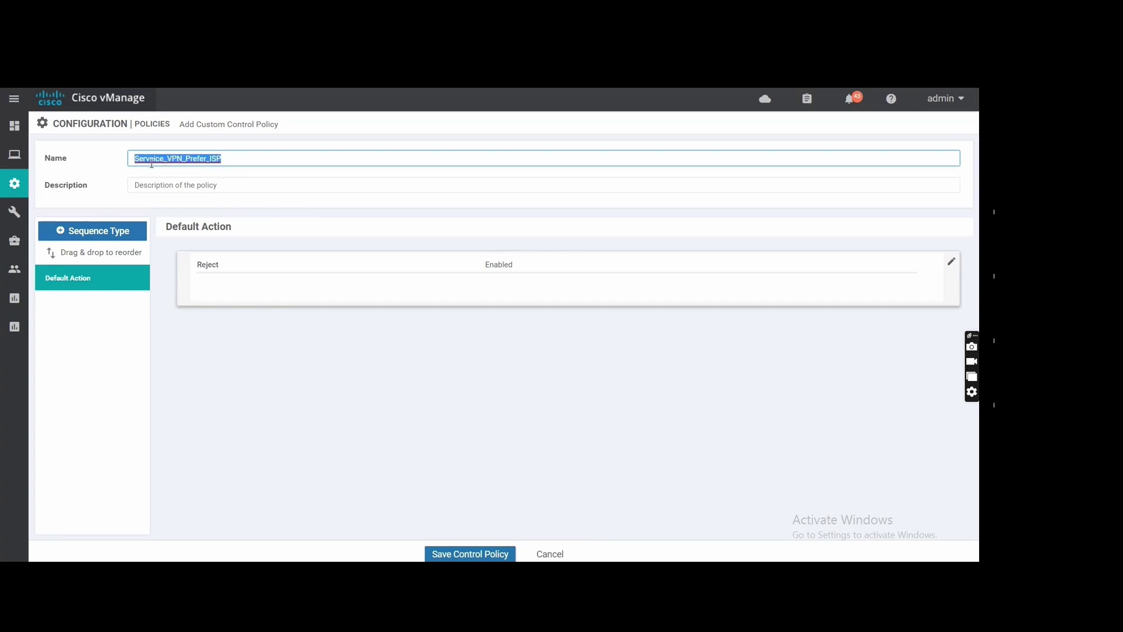
pyautogui.click(155, 158)
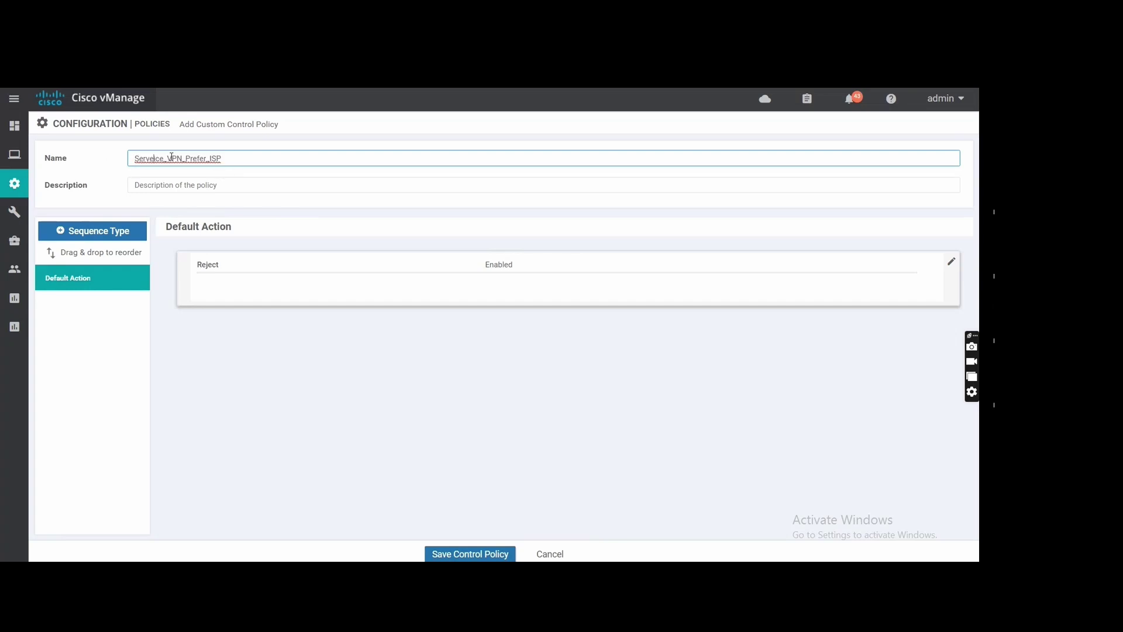
pyautogui.press('BackSpace')
# Copy the control policy's name, Service_VPN_Prefer_ISP, into its description
pyautogui.doubleClick(203, 158)
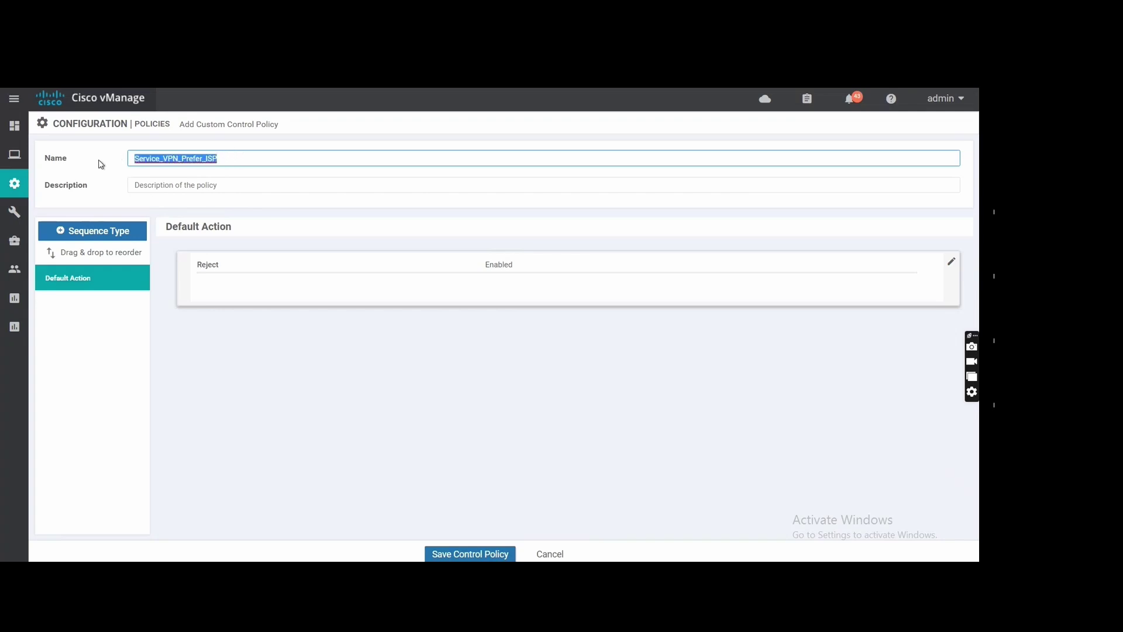
pyautogui.press('BackSpace')
pyautogui.hotkey('ctrl', 'z')
pyautogui.hotkey('ctrl', 'c')
pyautogui.click(171, 186)
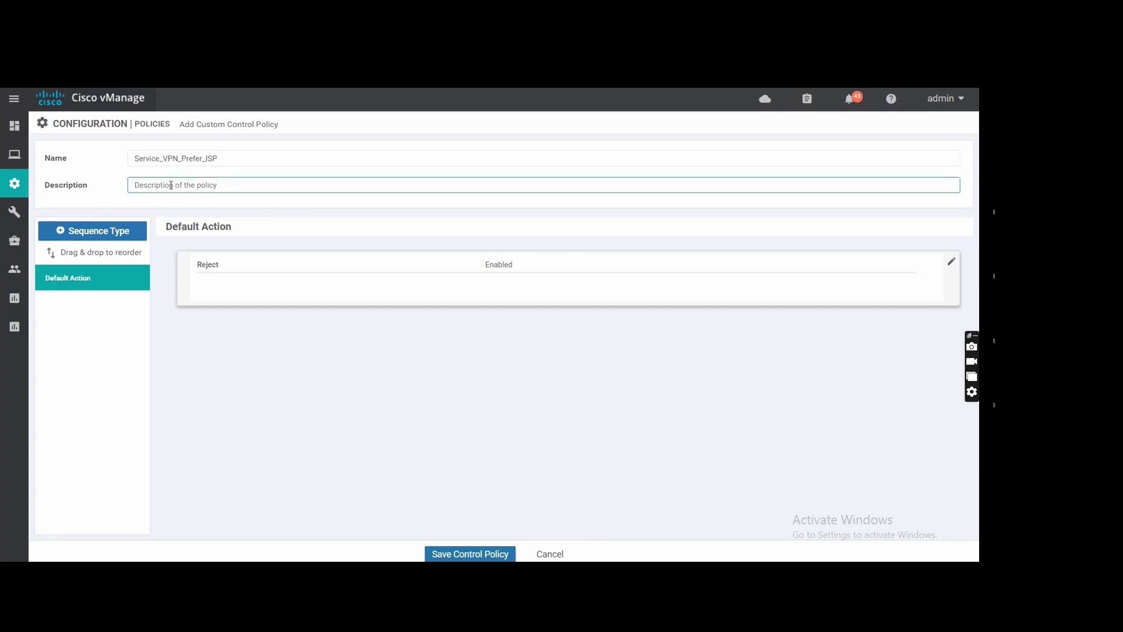
pyautogui.hotkey('ctrl', 'v')
# Add a Route sequence with a sequence rule that matches the VPN list VPN_10
pyautogui.click(97, 234)
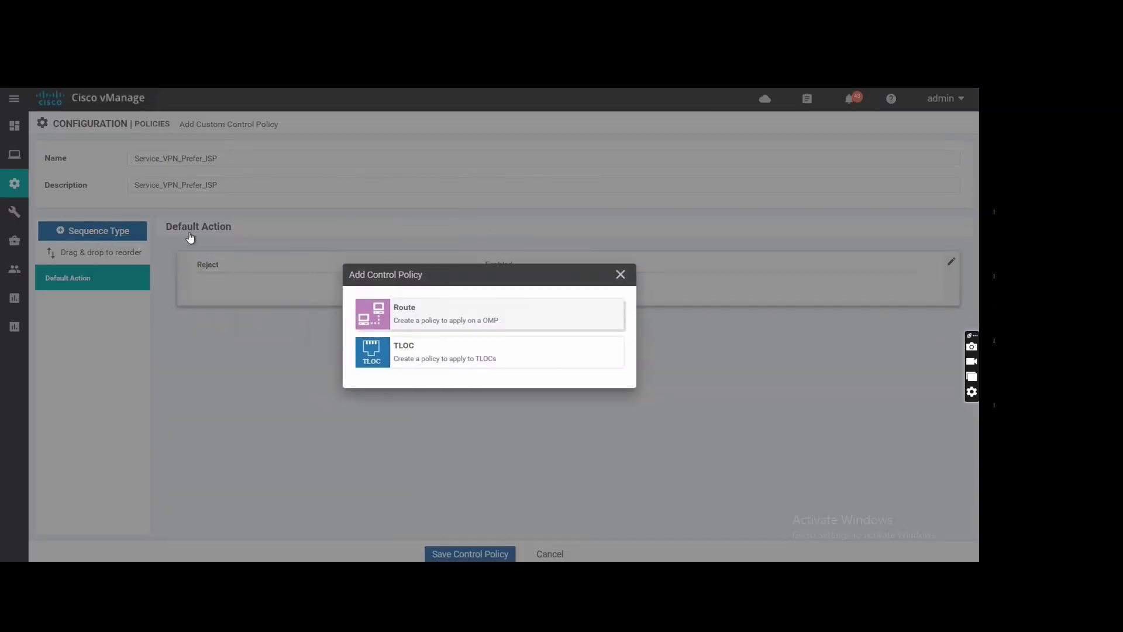
pyautogui.click(452, 319)
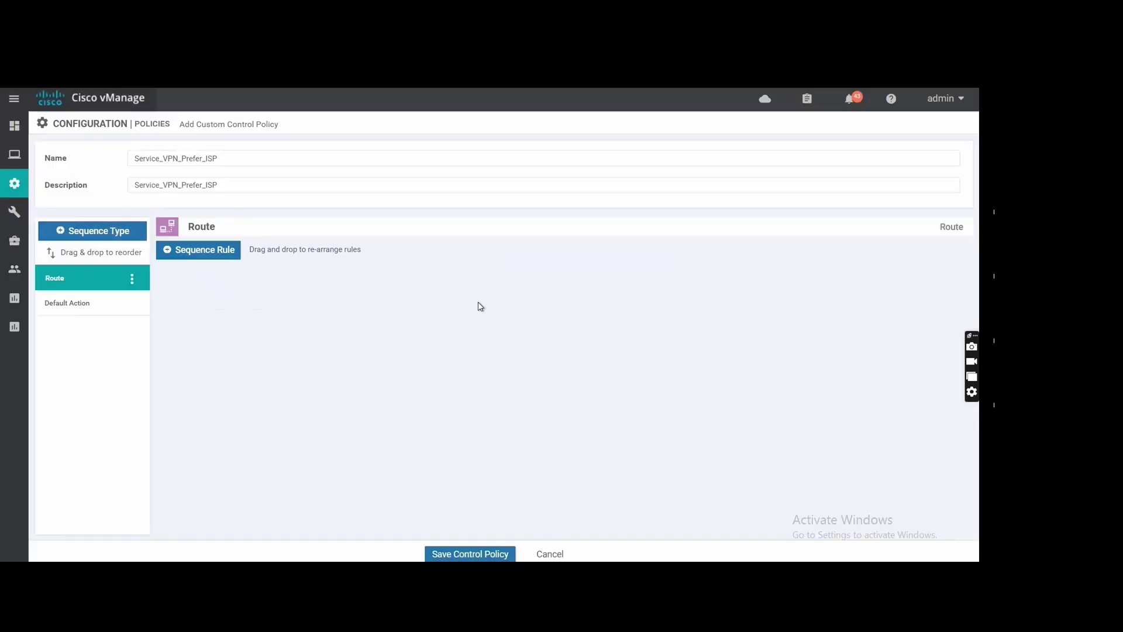
pyautogui.click(213, 256)
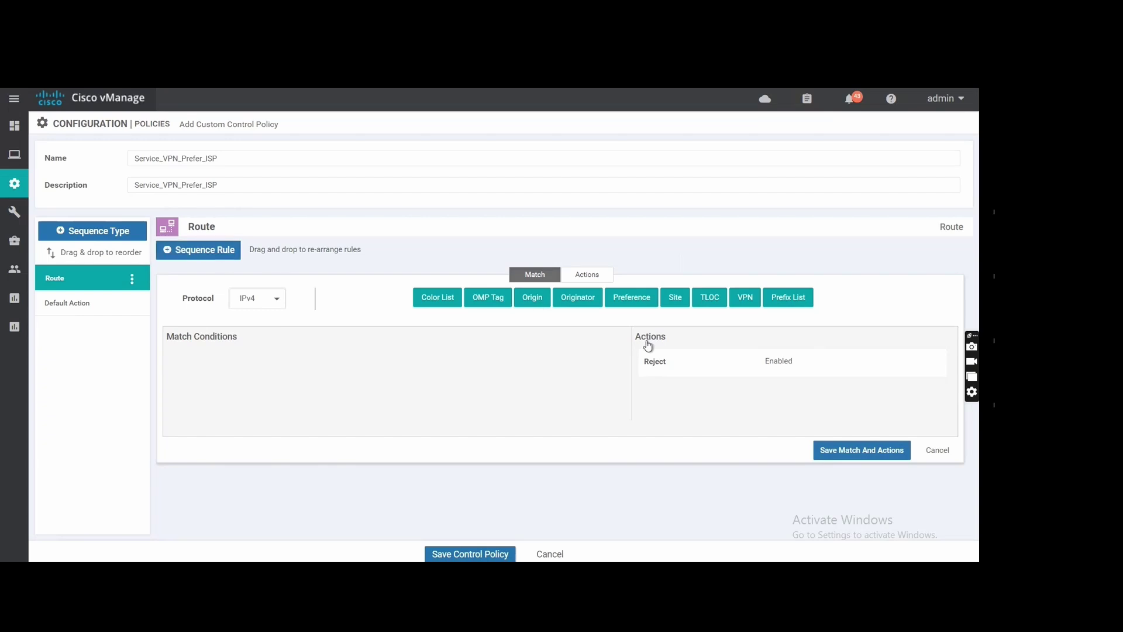
pyautogui.click(743, 297)
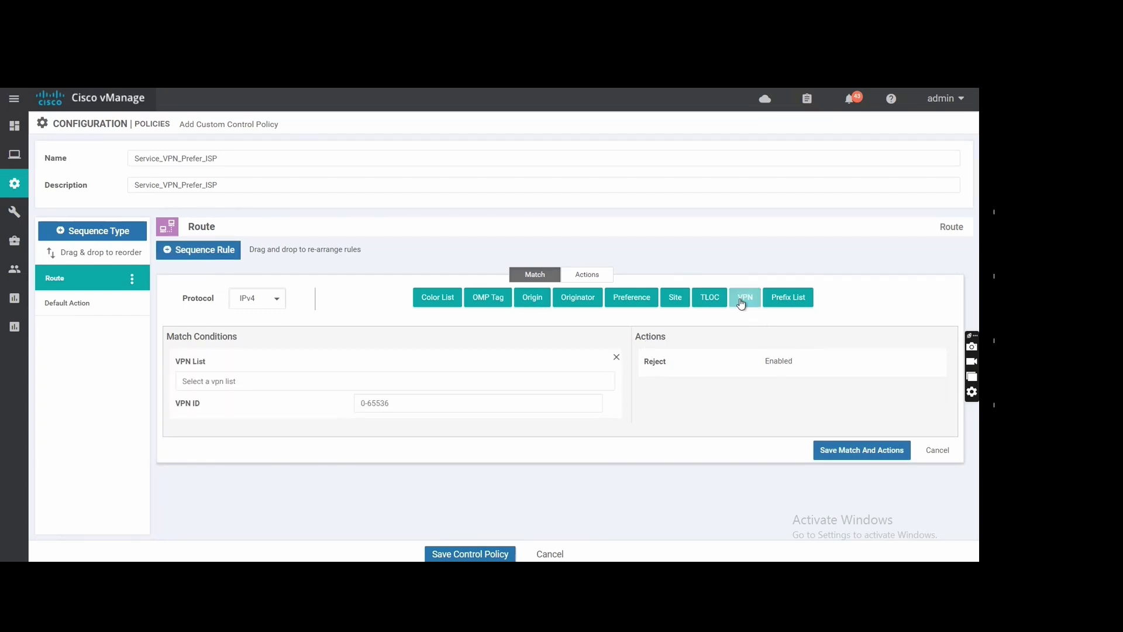
pyautogui.click(248, 381)
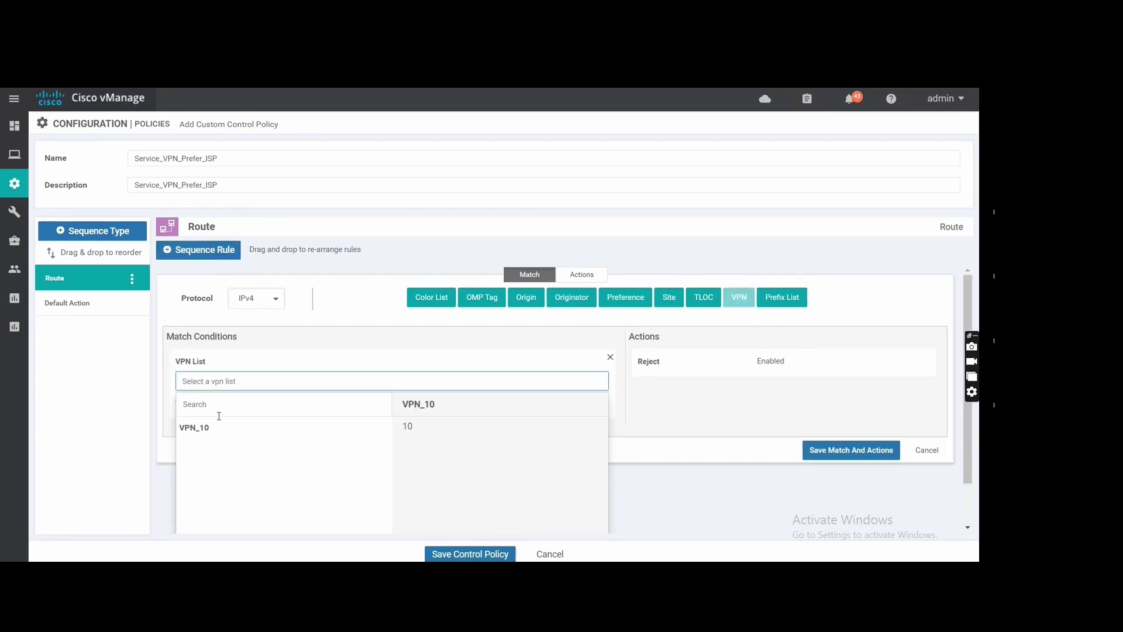
pyautogui.click(201, 430)
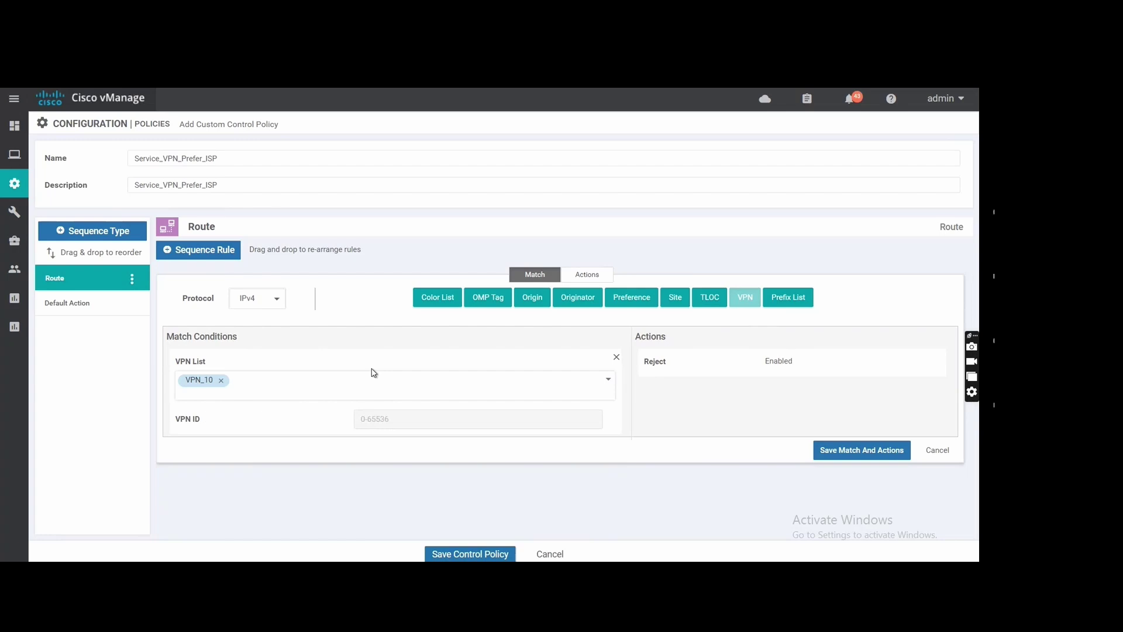
# Add a color list match condition for MPLS to the route rule
pyautogui.click(450, 304)
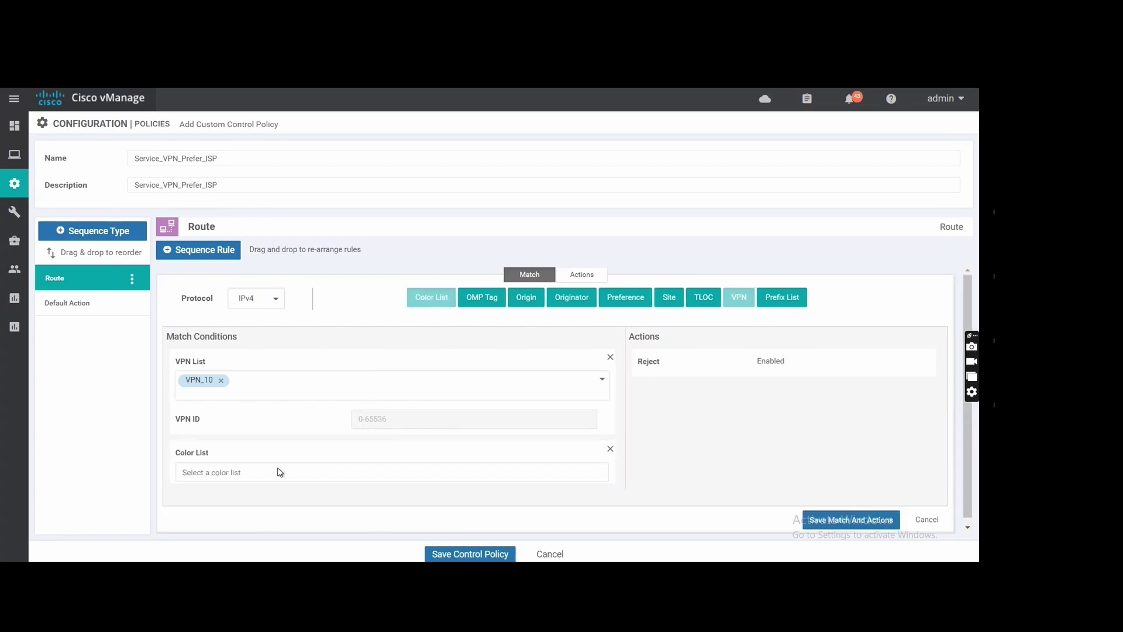
pyautogui.click(240, 472)
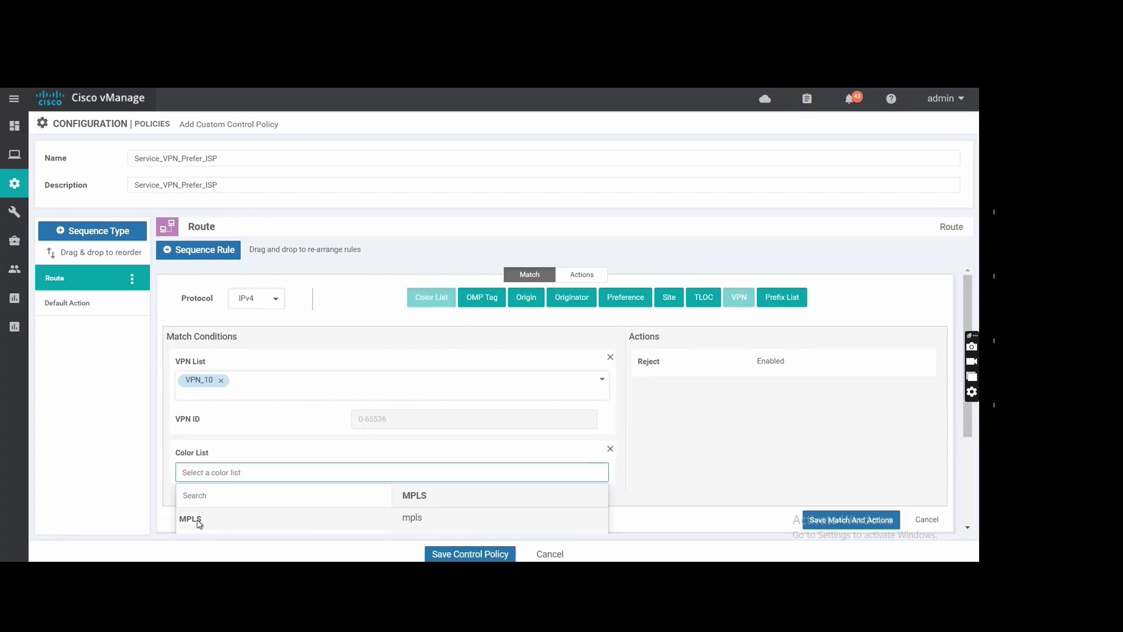
pyautogui.scroll(-2, 230, 510)
pyautogui.click(196, 393)
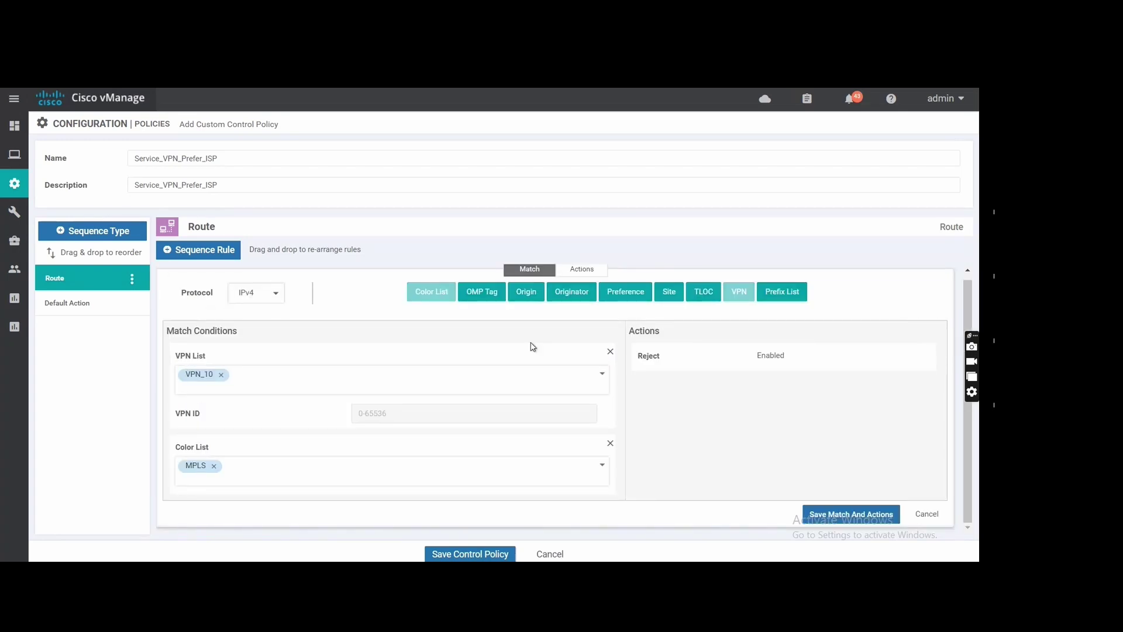
# Set the route rule's action to Accept with a preference of 99 and save the match and actions
pyautogui.click(582, 269)
pyautogui.click(321, 293)
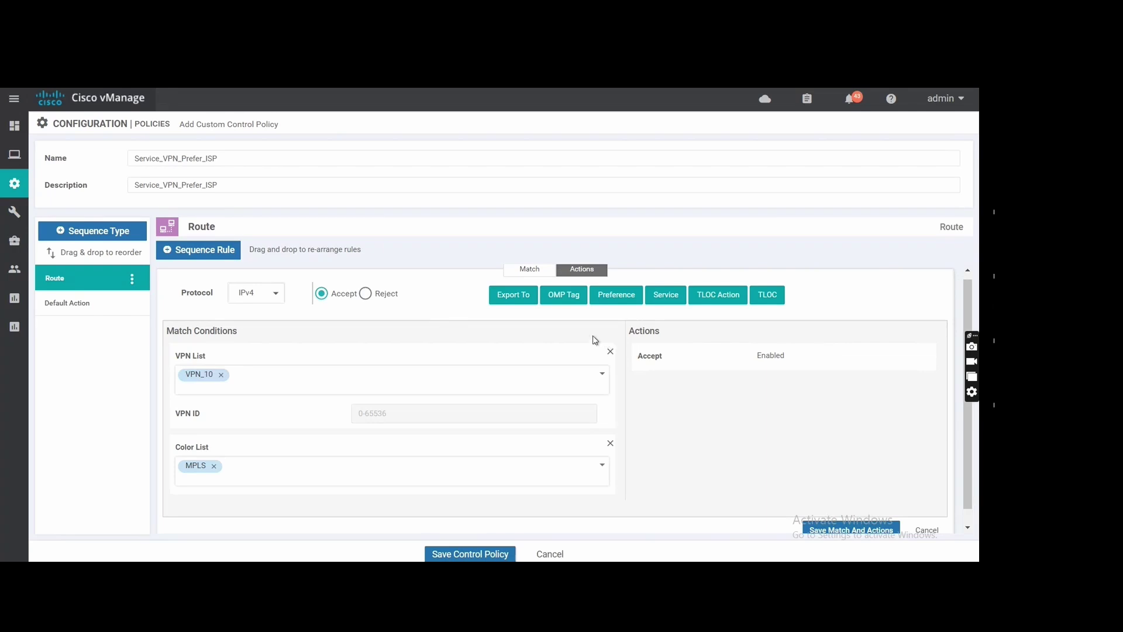
pyautogui.click(365, 295)
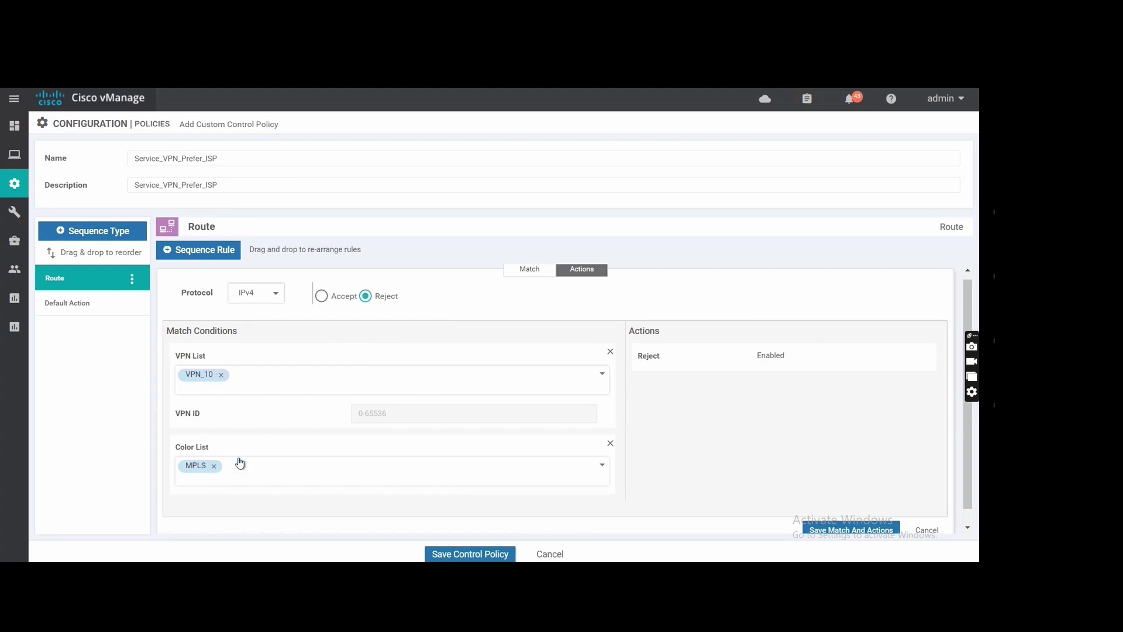
pyautogui.click(323, 297)
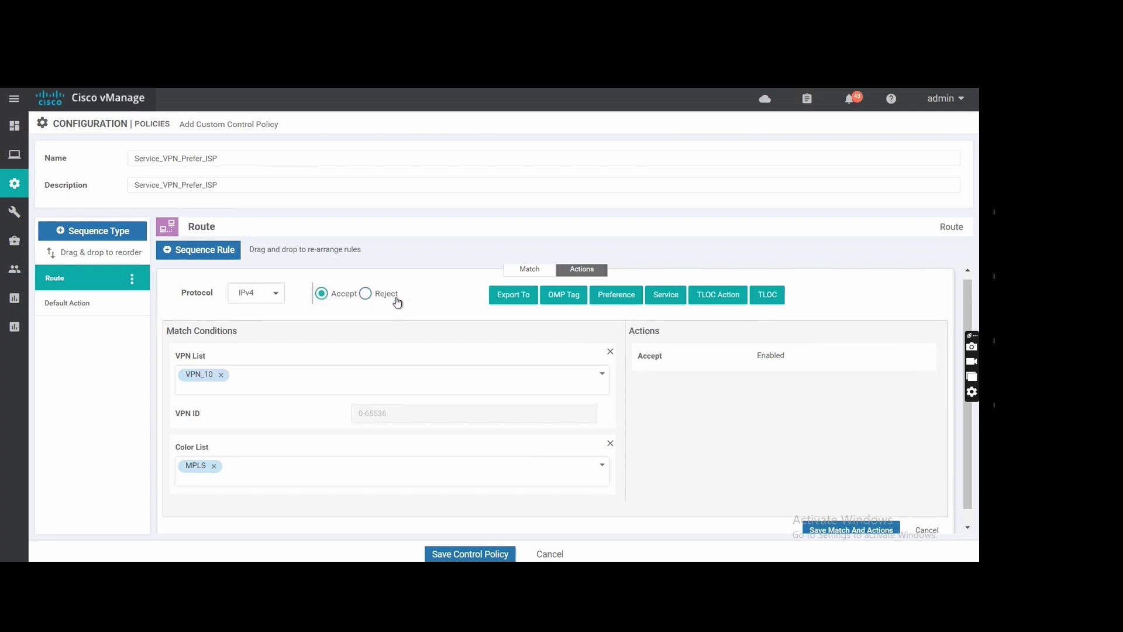
pyautogui.click(607, 301)
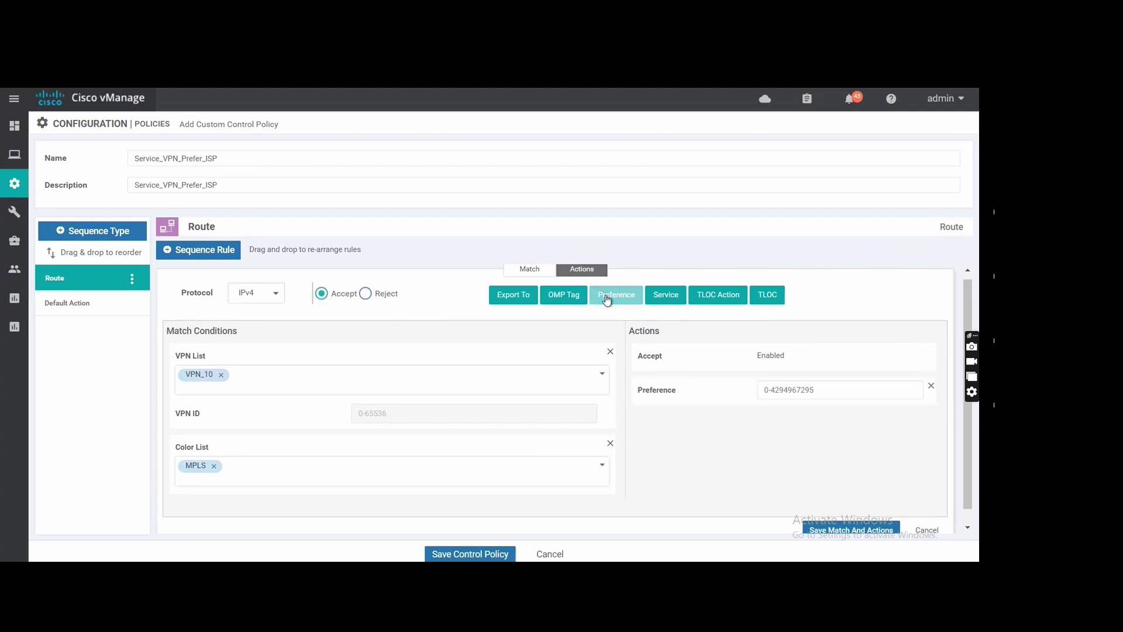
pyautogui.click(785, 390)
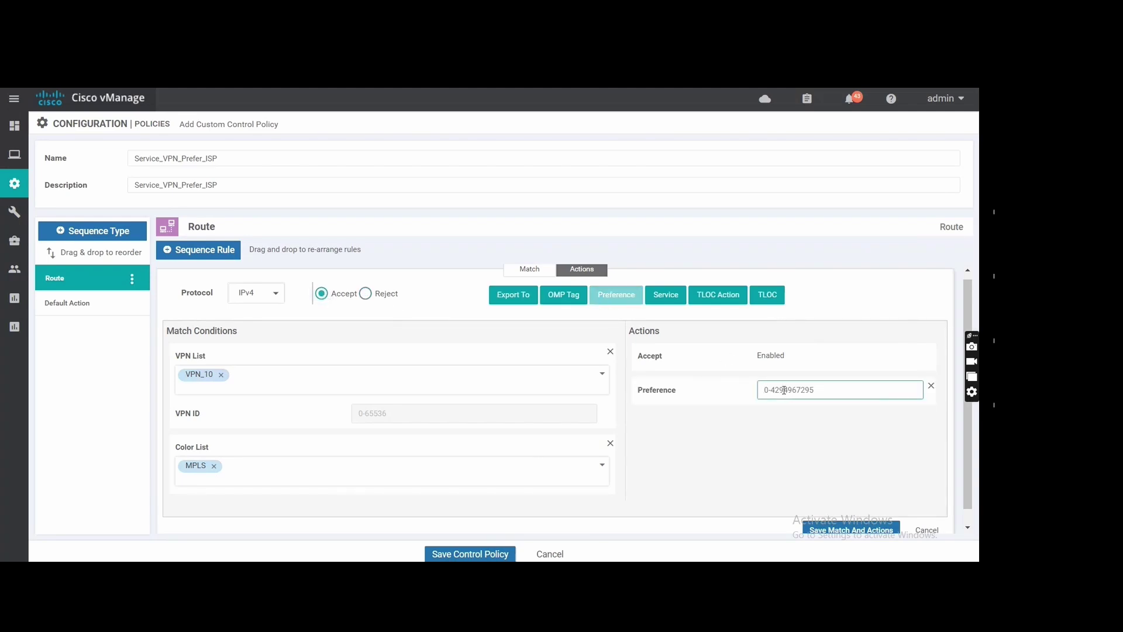
pyautogui.write('100')
pyautogui.scroll(-1, 785, 390)
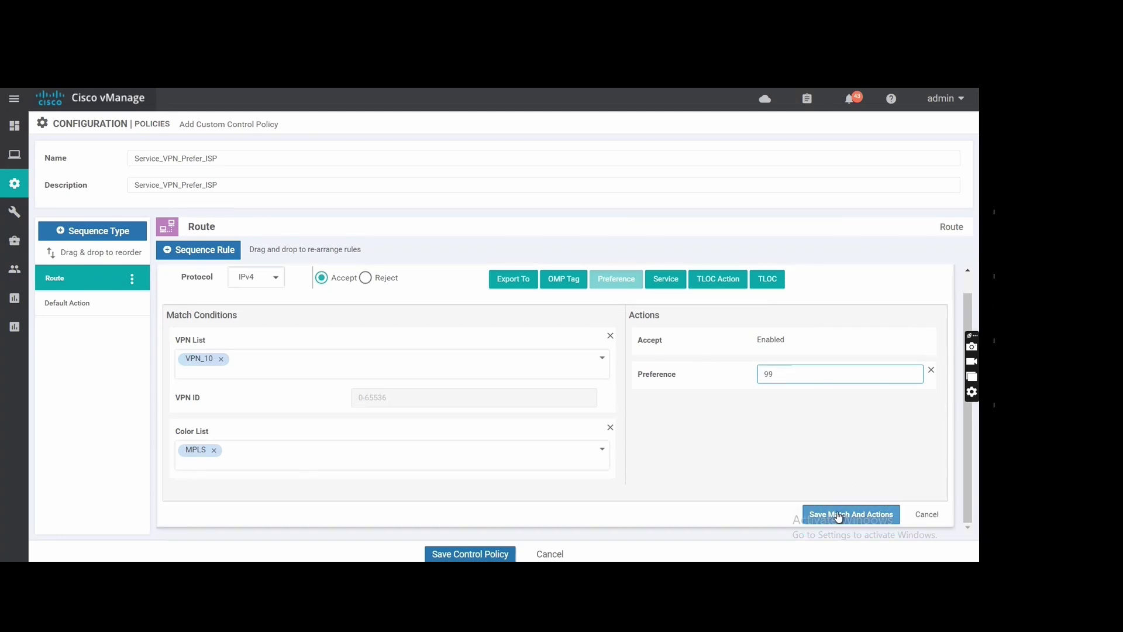
pyautogui.click(840, 514)
# Change the control policy's default action to Accept, check the design guide in Word, and save the action in vManage
pyautogui.click(99, 300)
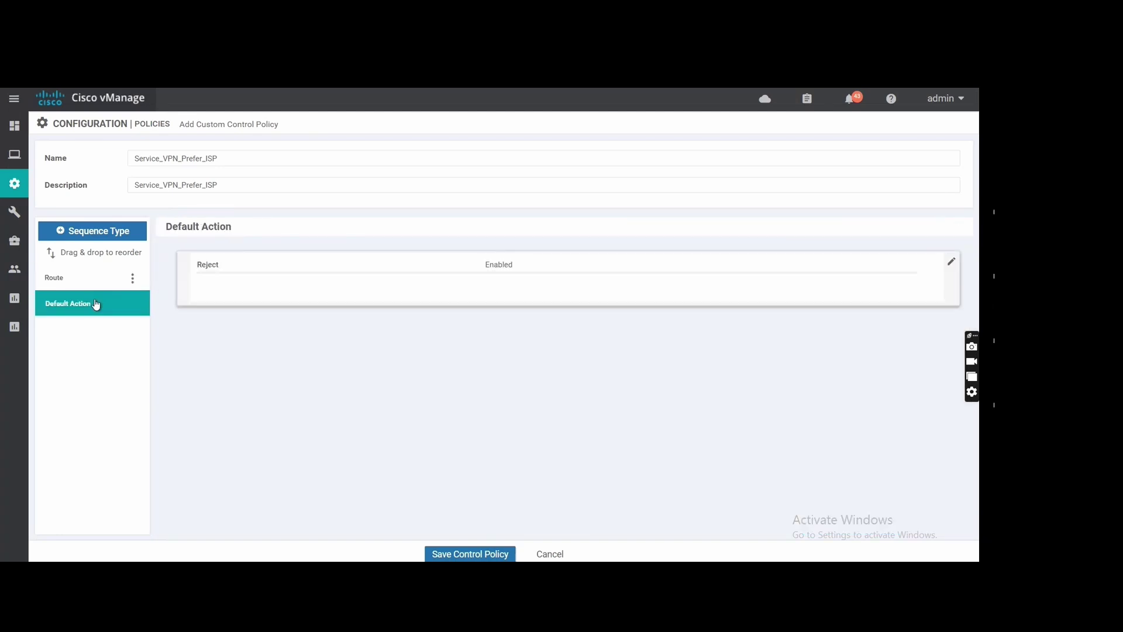
pyautogui.click(955, 267)
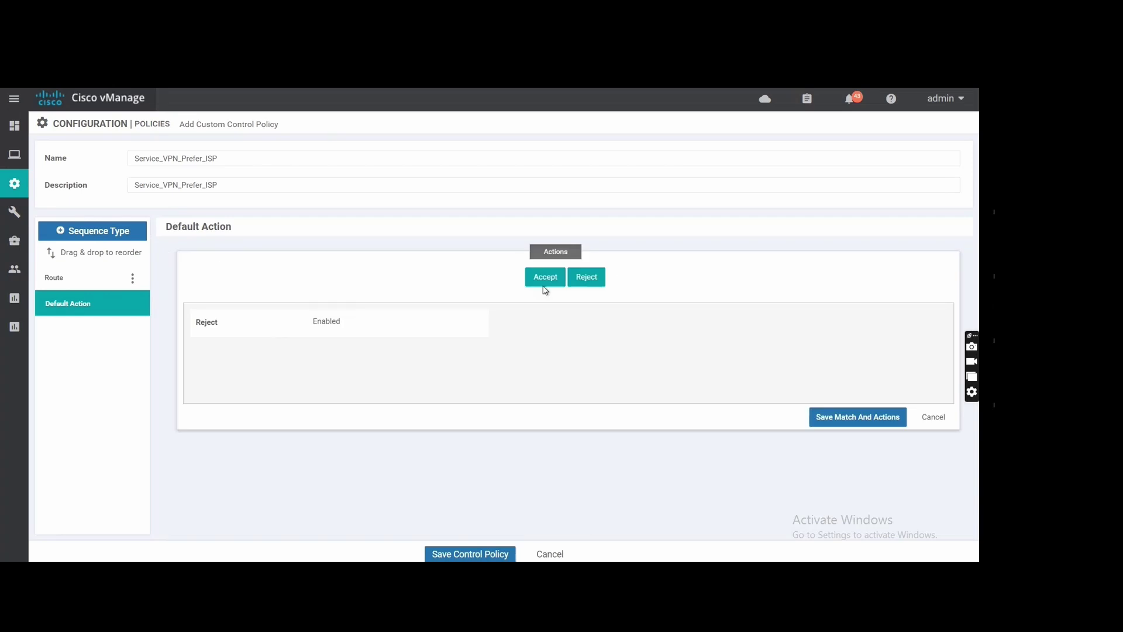
pyautogui.click(546, 280)
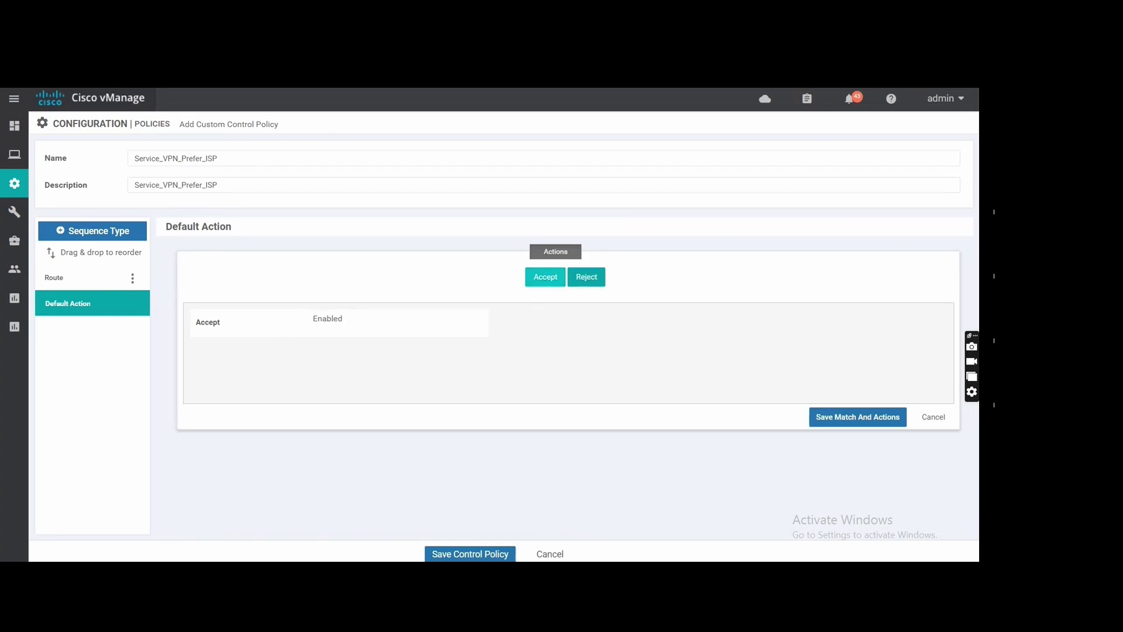
pyautogui.hotkey('alt', 'Tab')
pyautogui.scroll(-10, 544, 452)
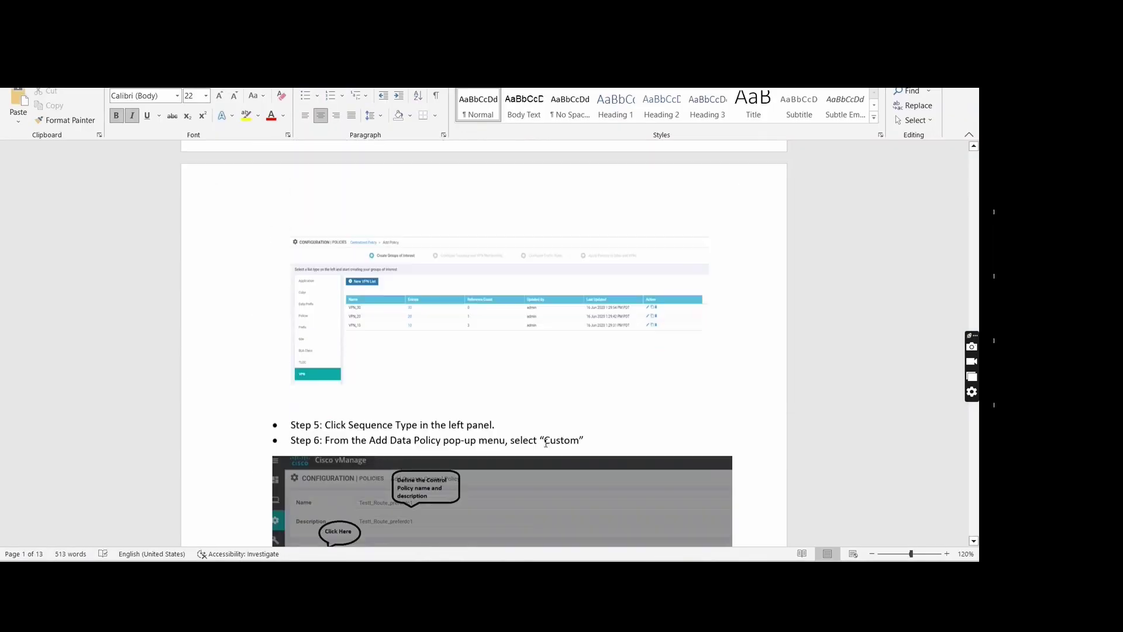
pyautogui.scroll(-12, 546, 402)
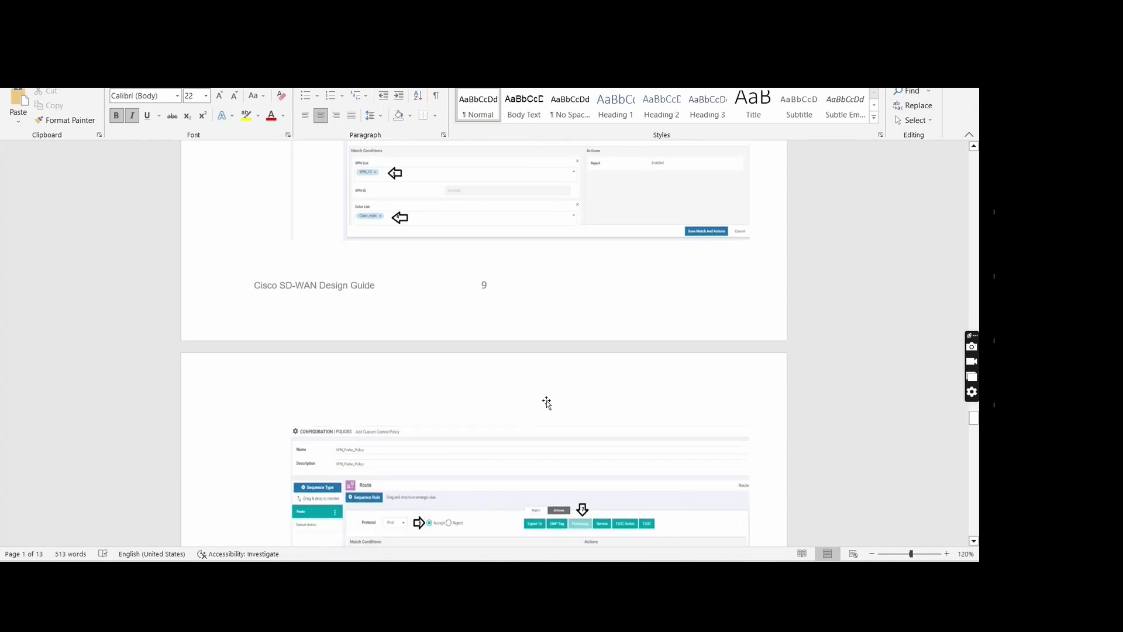
pyautogui.scroll(-6, 547, 403)
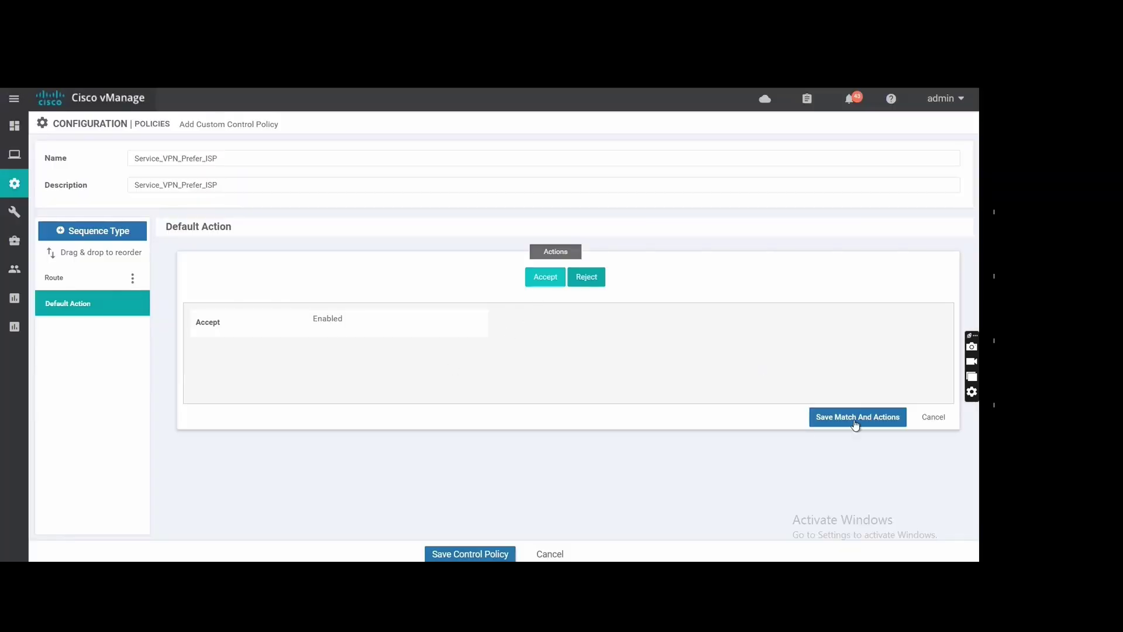
pyautogui.click(855, 419)
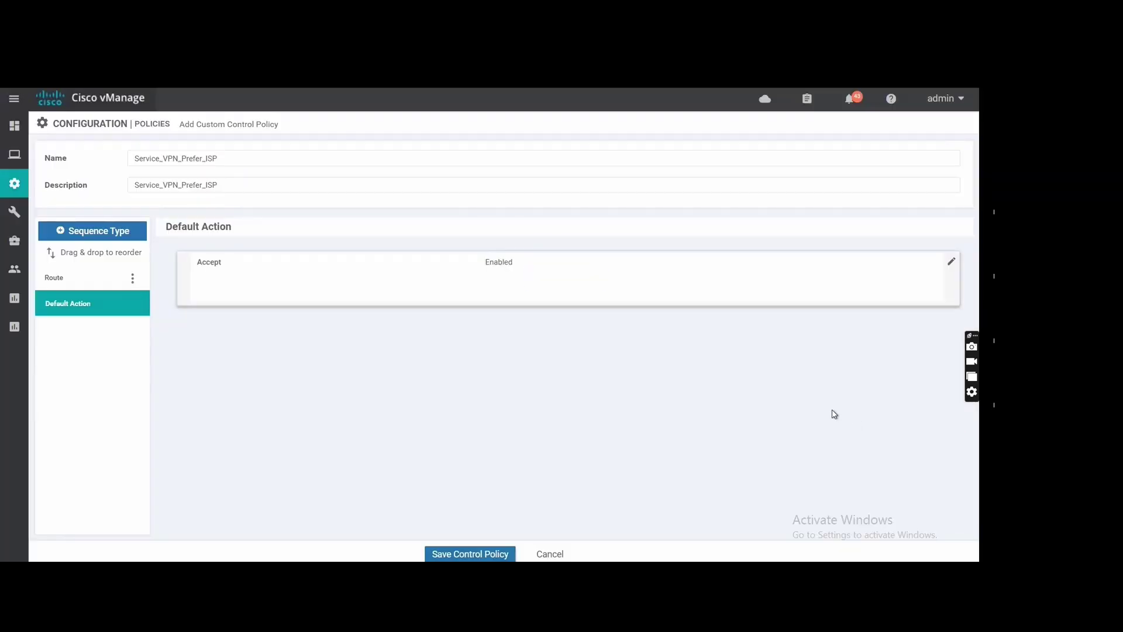
# Save the control policy, advance to the traffic rules stage, and view the Traffic Data policies
pyautogui.click(476, 554)
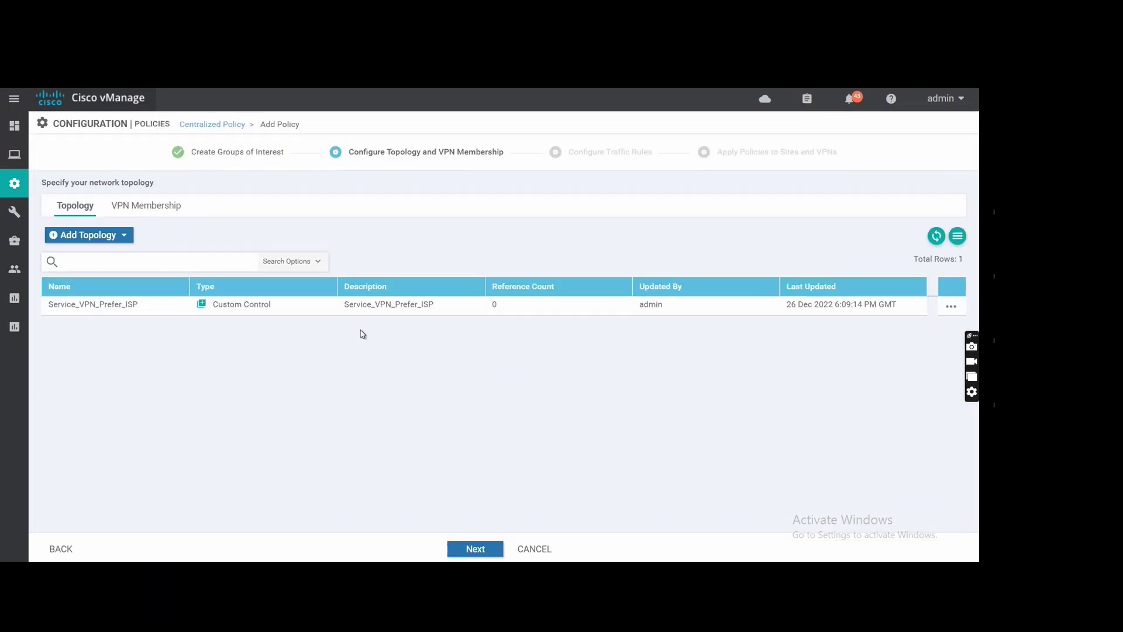
pyautogui.click(483, 554)
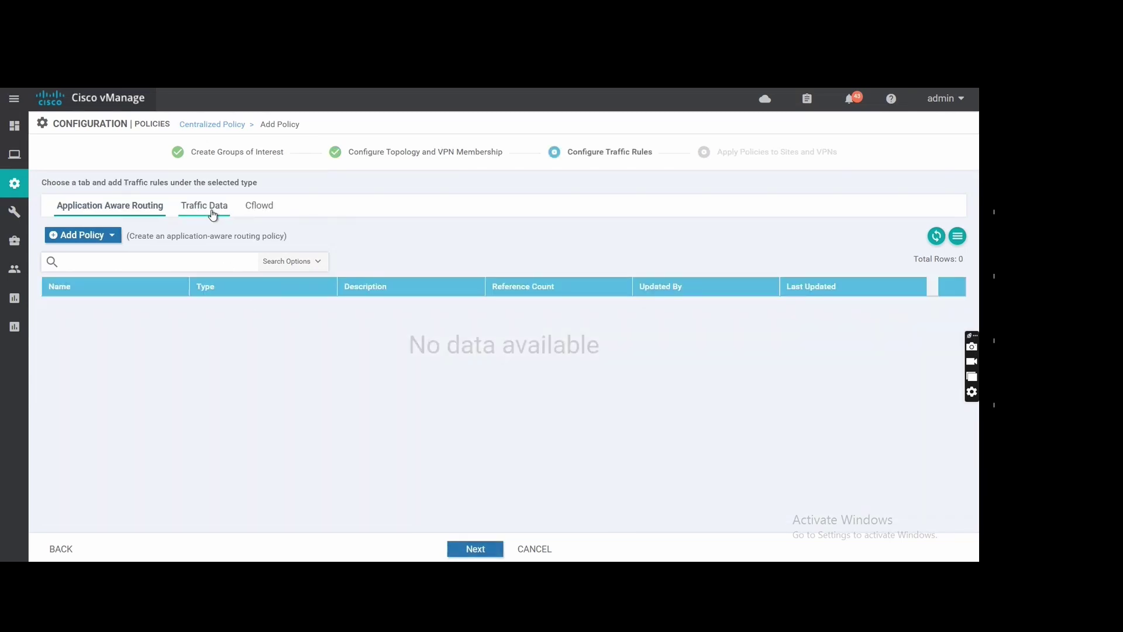
pyautogui.click(212, 215)
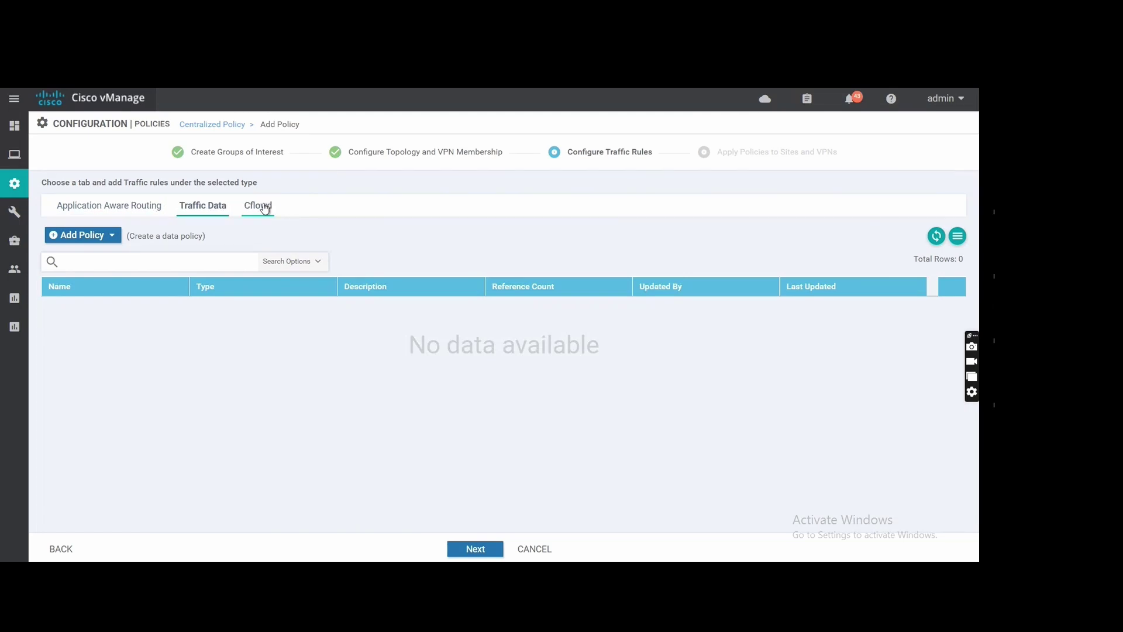
# Advance to applying policies to sites, set the policy name and description to Service_VPN_Prefer_ISP_Concluded, and open a new site list entry
pyautogui.click(475, 549)
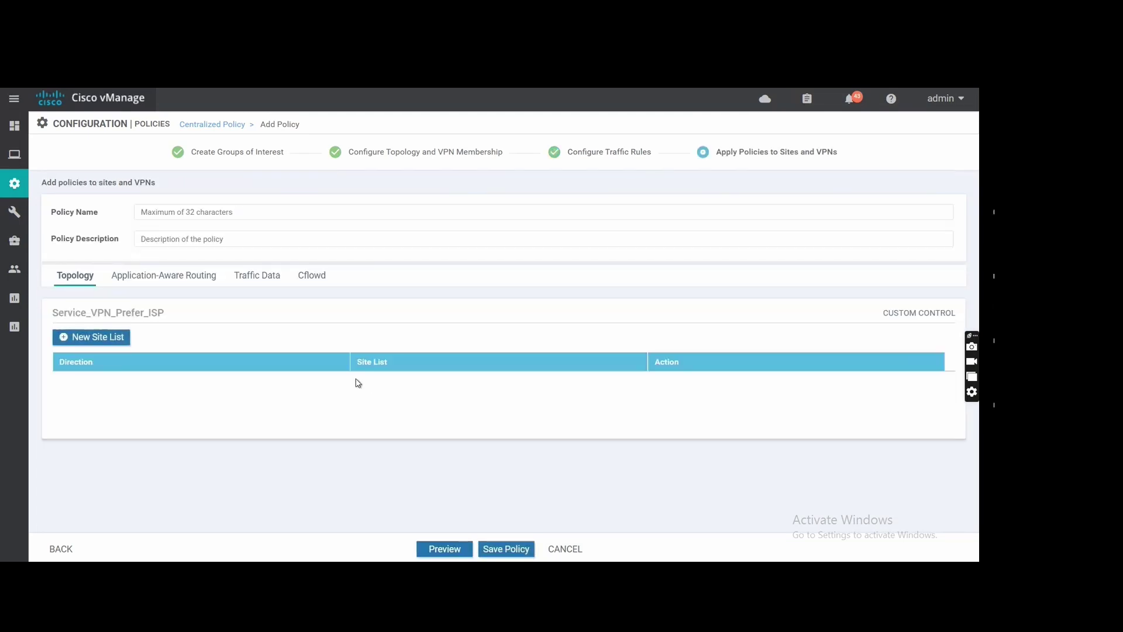
pyautogui.click(174, 215)
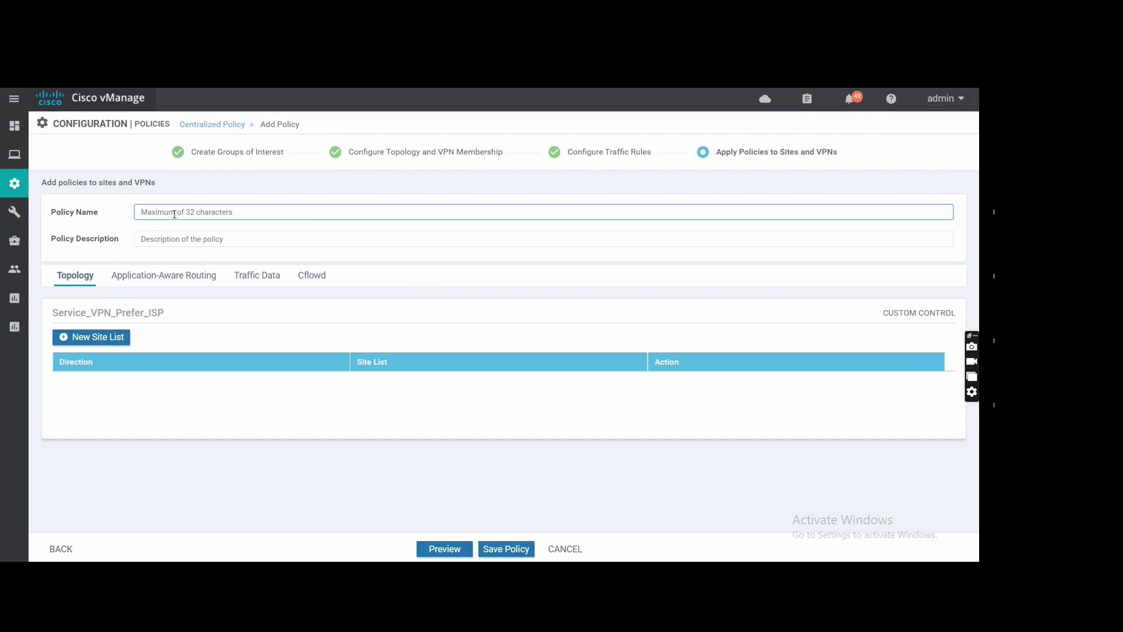
pyautogui.write('Service_VPN_Prefer_ISP')
pyautogui.write('_Concl')
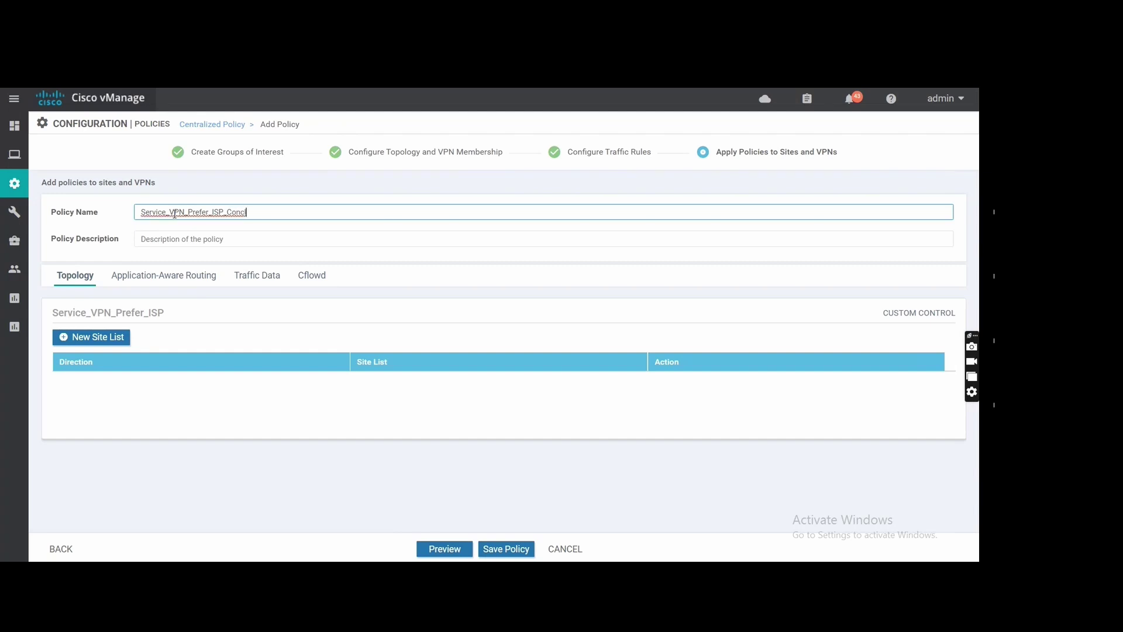
pyautogui.write('uded')
pyautogui.hotkey('ctrl', 'a')
pyautogui.hotkey('ctrl', 'c')
pyautogui.click(165, 233)
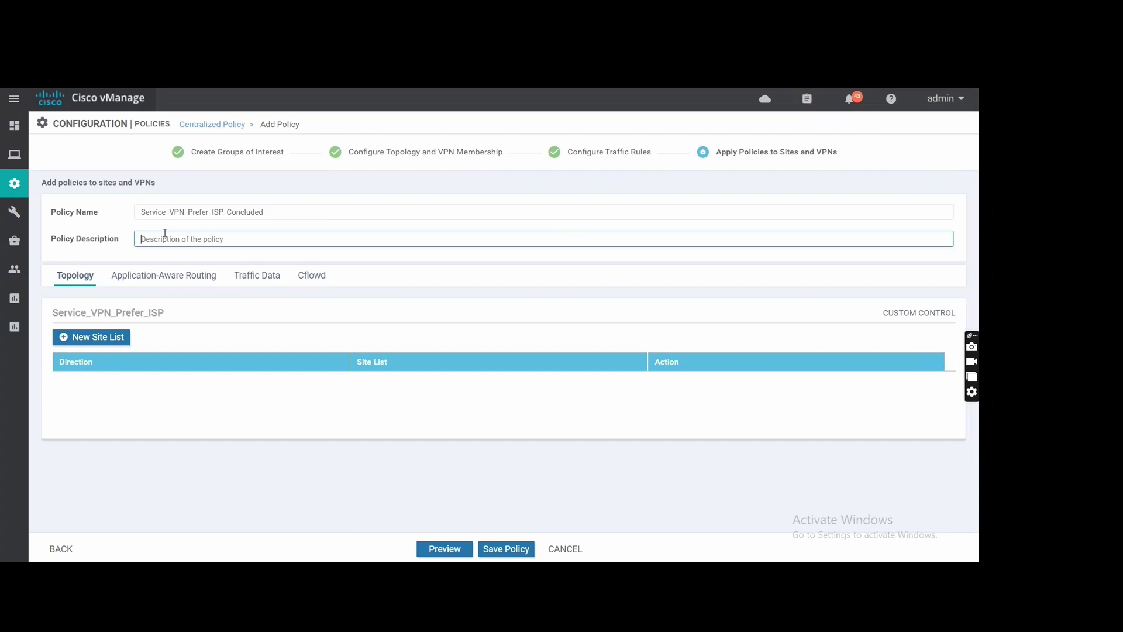
pyautogui.hotkey('ctrl', 'v')
pyautogui.click(102, 347)
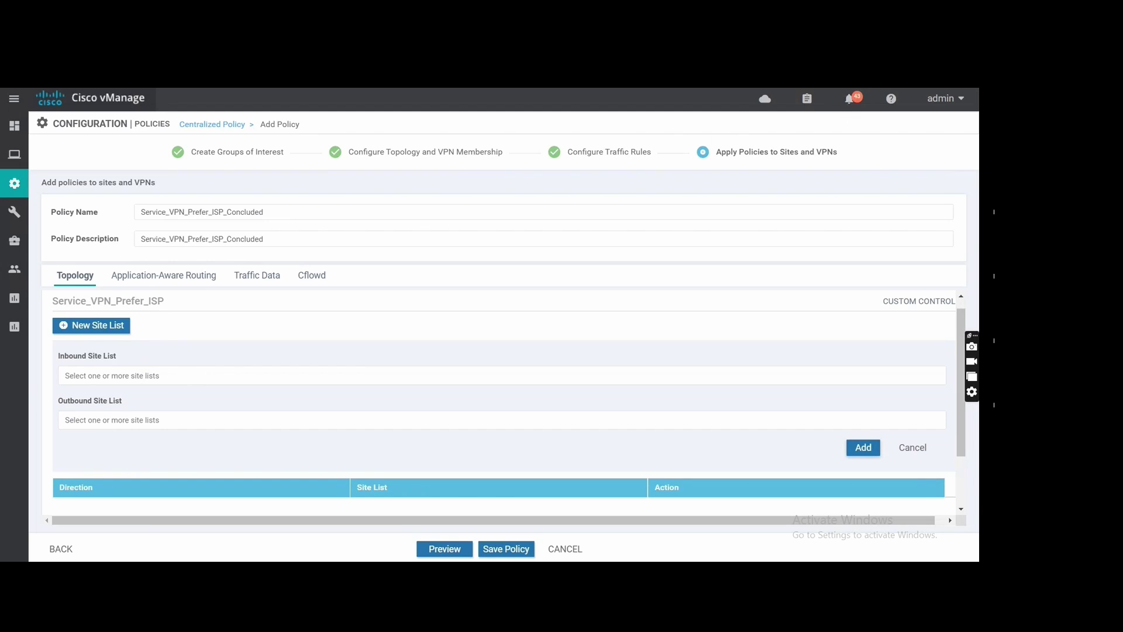
# Switch to the design guide in Word and review its example route rules and the instructions for applying the policy to inbound site lists
pyautogui.hotkey('alt', 'Tab')
pyautogui.scroll(-10, 542, 375)
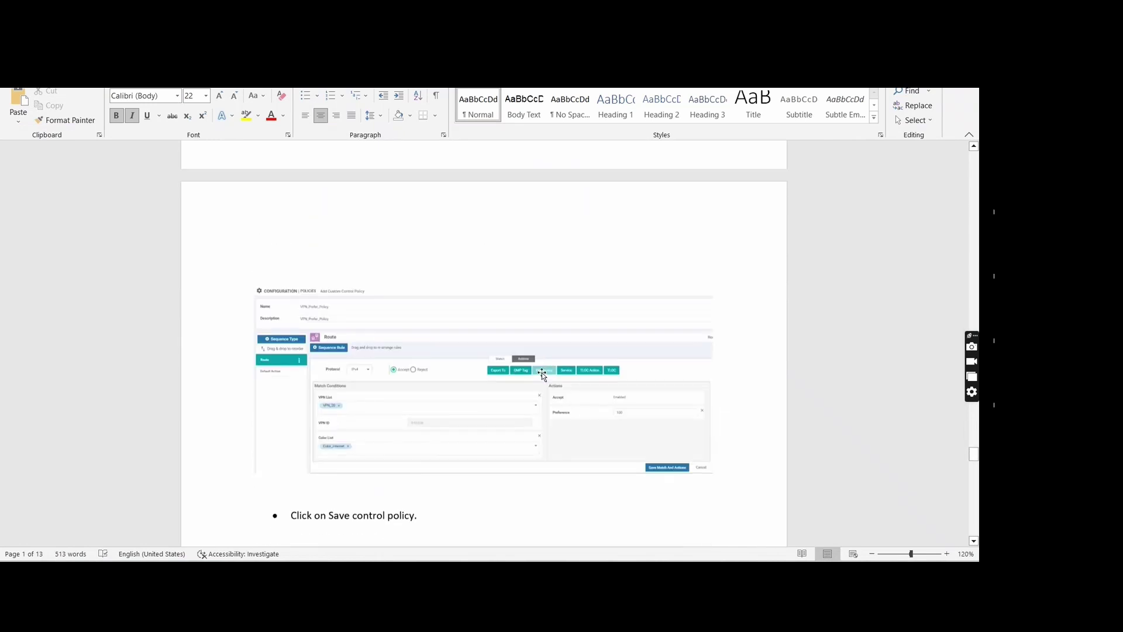
pyautogui.scroll(-6, 542, 375)
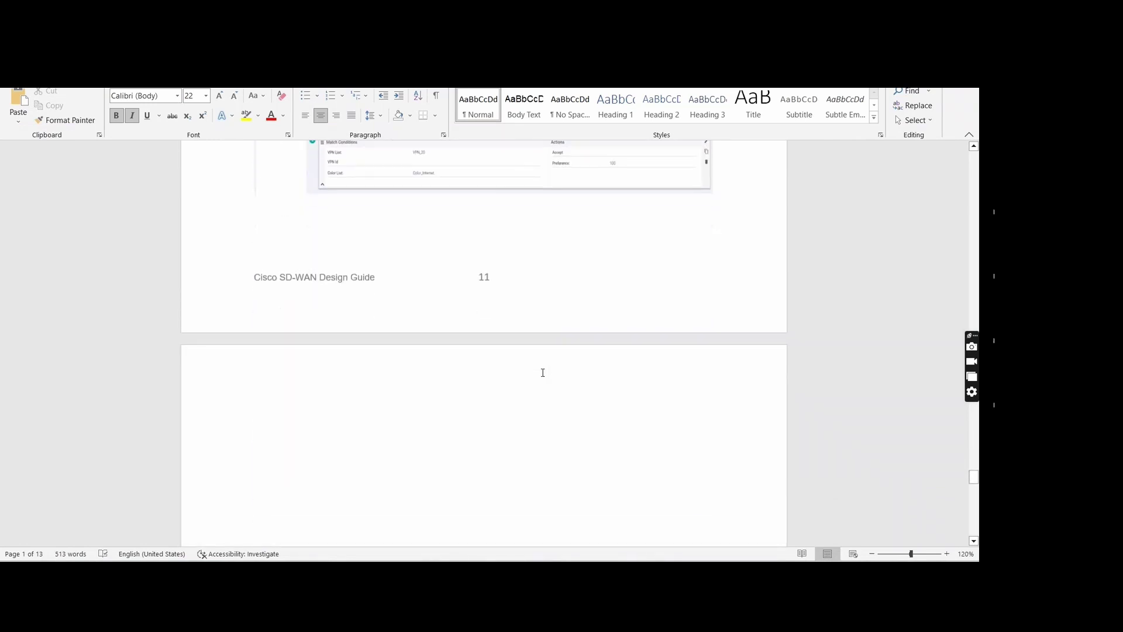
pyautogui.scroll(3, 542, 373)
pyautogui.scroll(1, 542, 372)
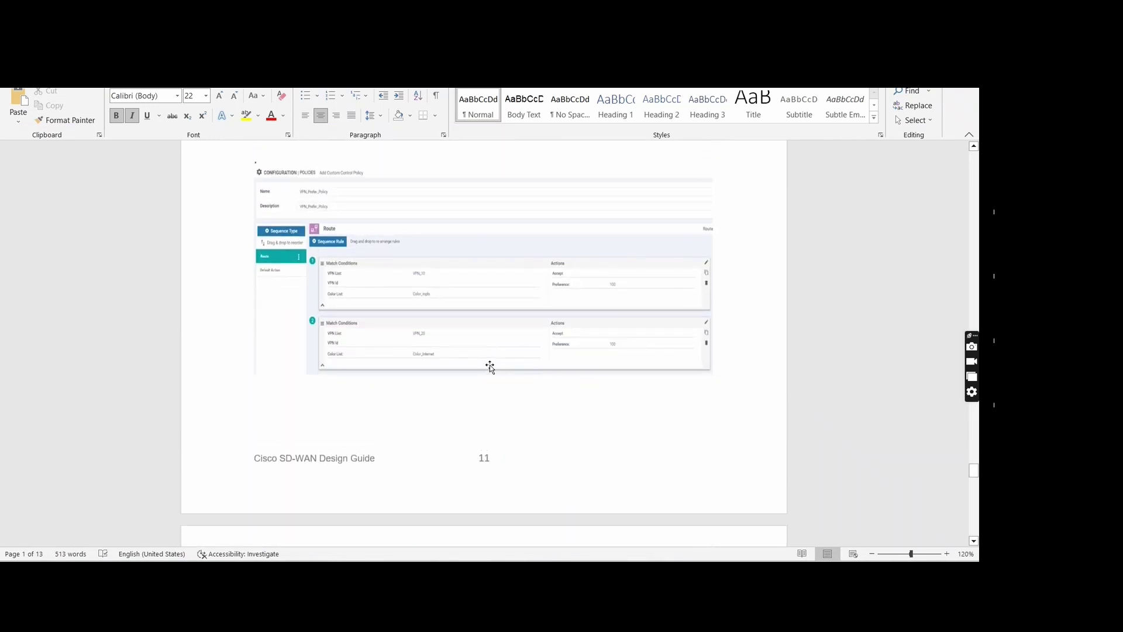
pyautogui.scroll(1, 489, 366)
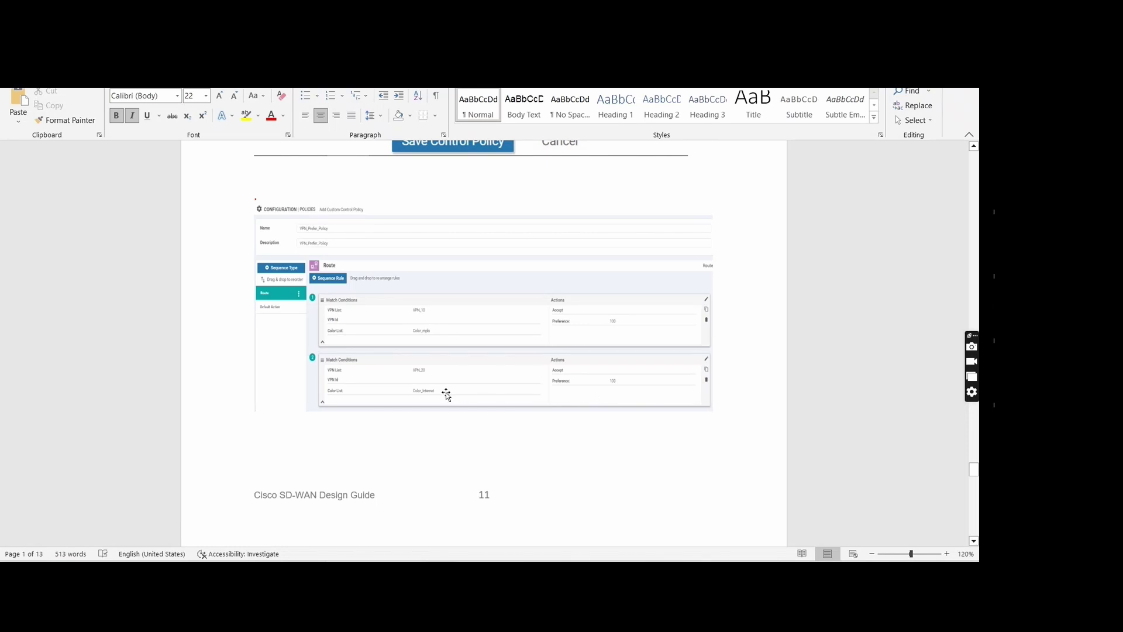
pyautogui.scroll(-5, 446, 394)
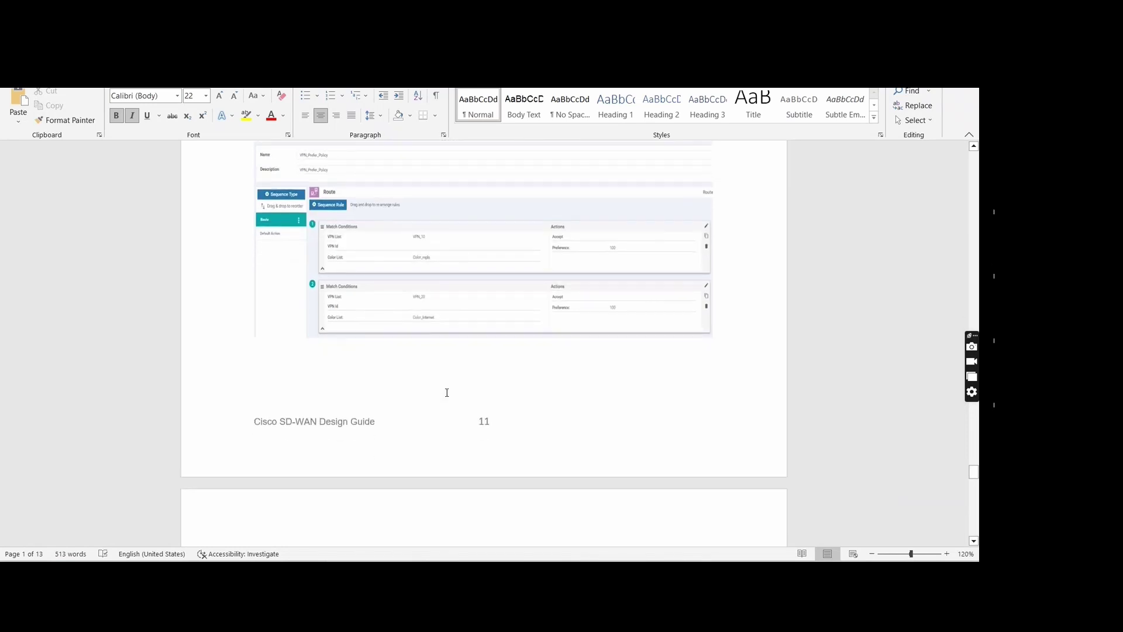
pyautogui.scroll(-4, 447, 392)
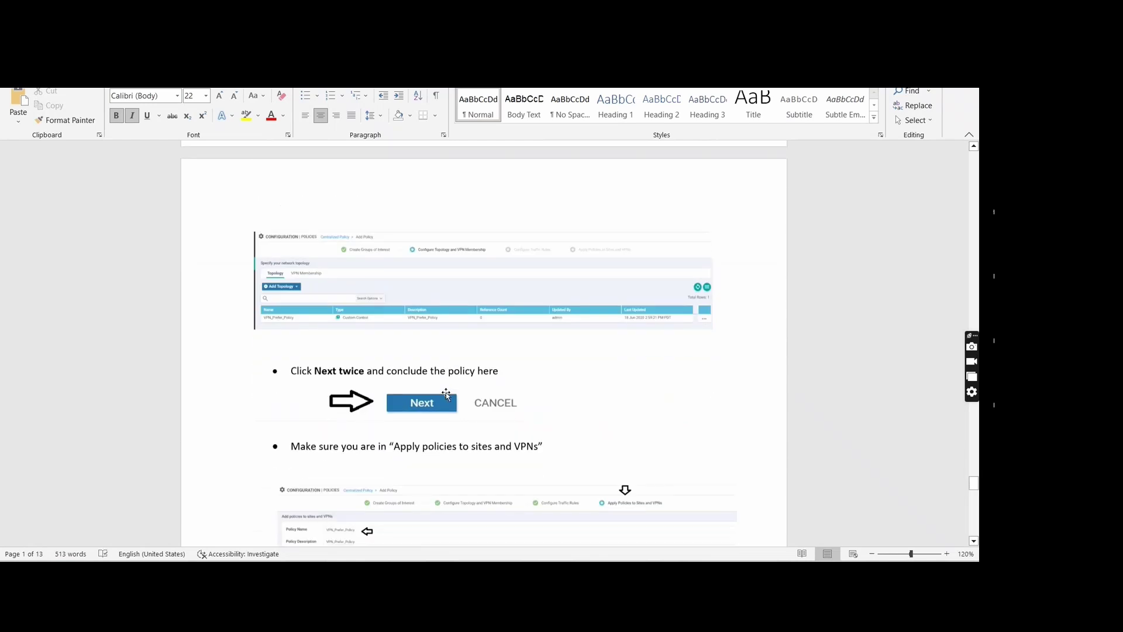
pyautogui.scroll(-2, 446, 394)
pyautogui.scroll(-2, 446, 394)
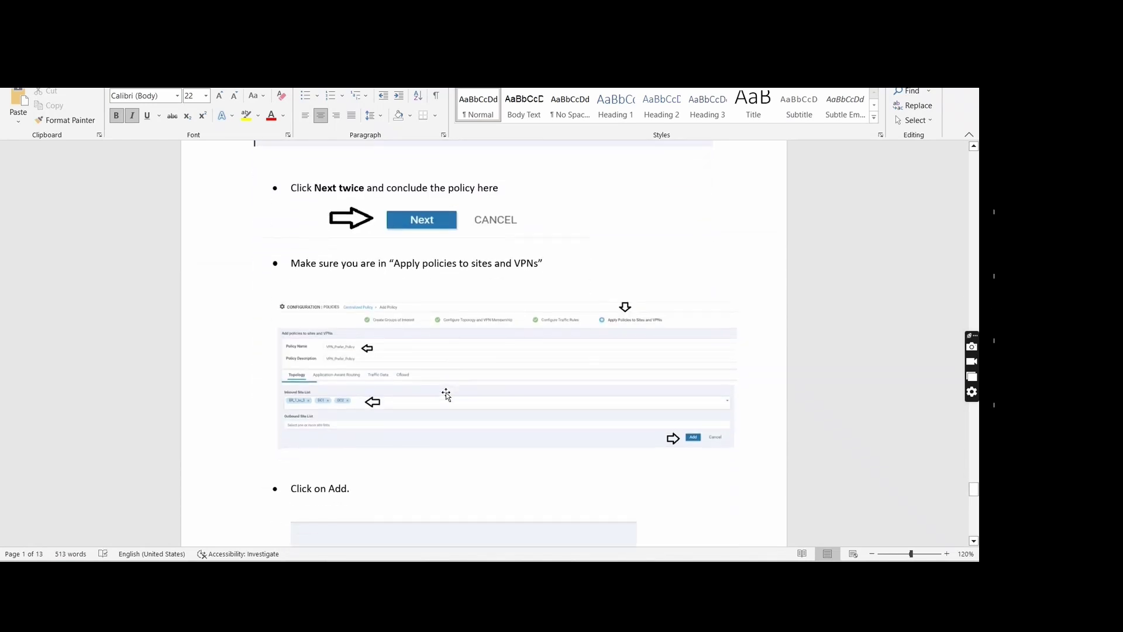
pyautogui.scroll(-1, 510, 382)
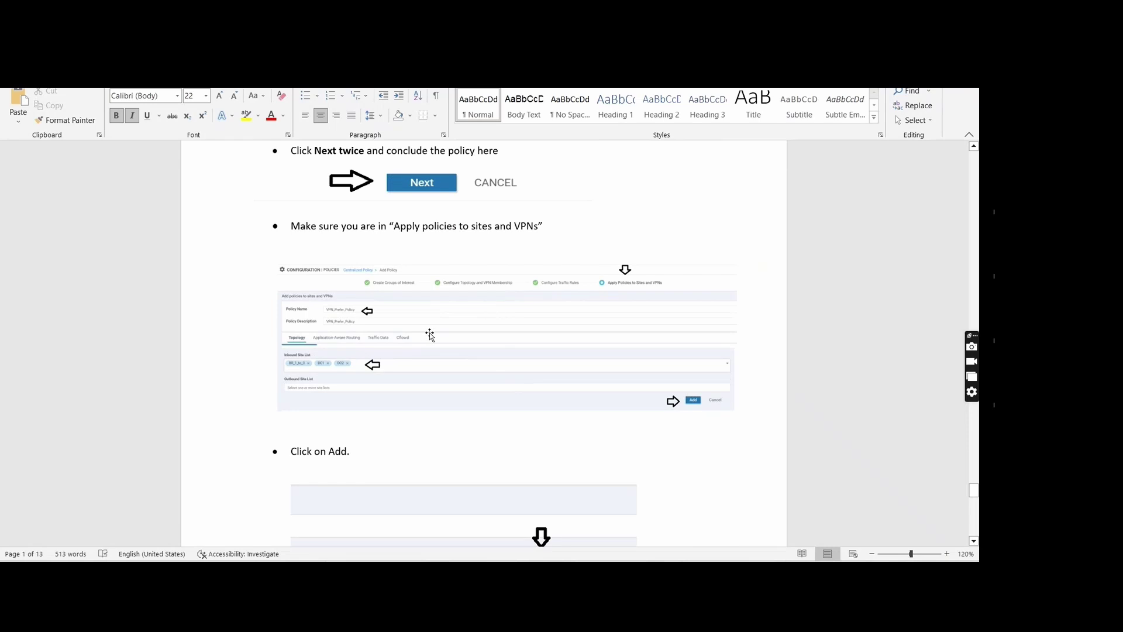
pyautogui.scroll(-1, 382, 366)
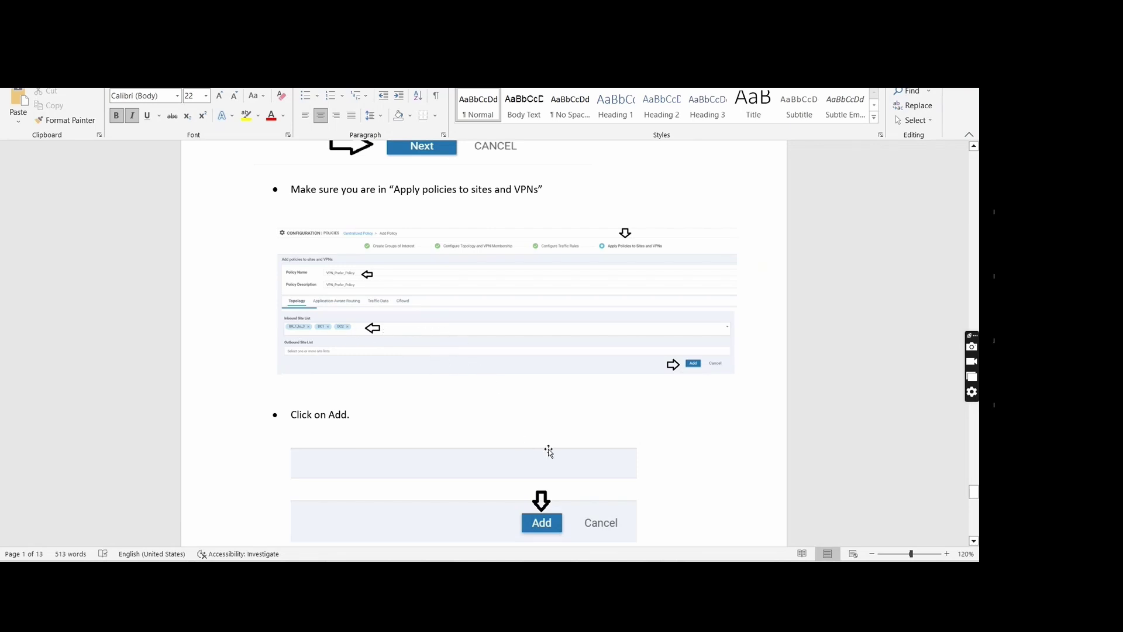
pyautogui.scroll(7, 548, 448)
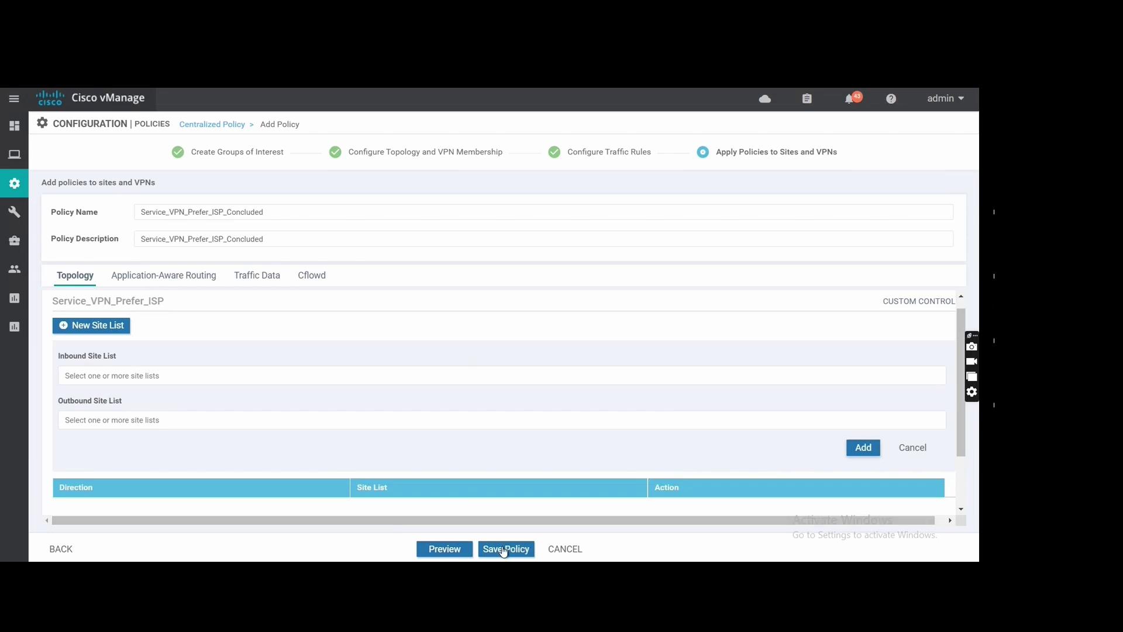
# Return to the topology stage in vManage and open the Service_VPN_Prefer_ISP control policy for editing
pyautogui.click(62, 549)
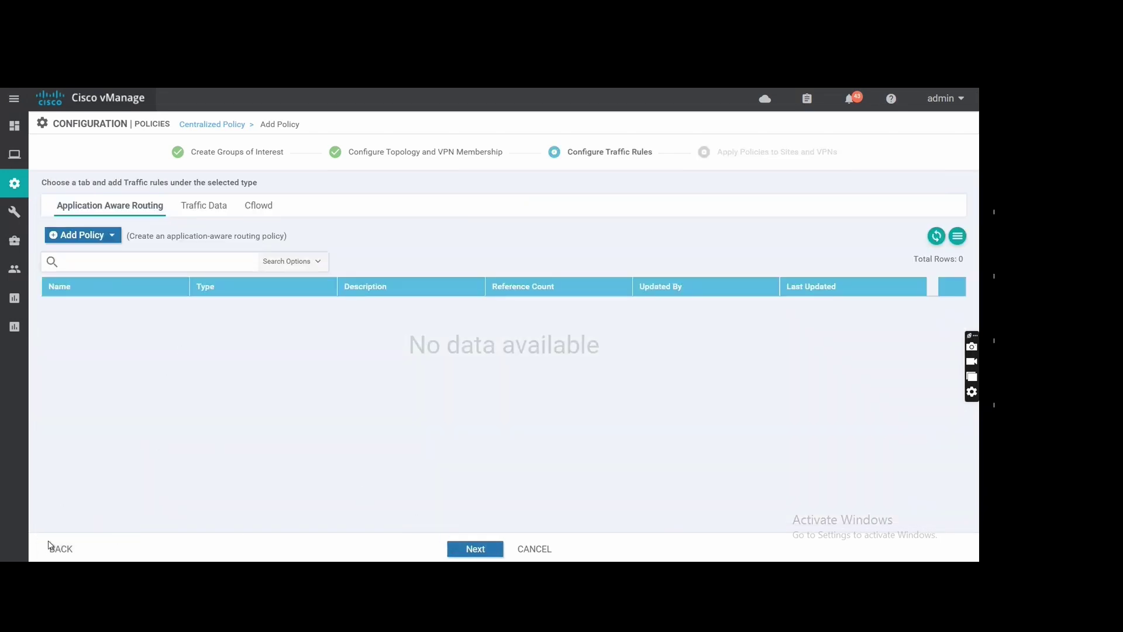
pyautogui.click(60, 550)
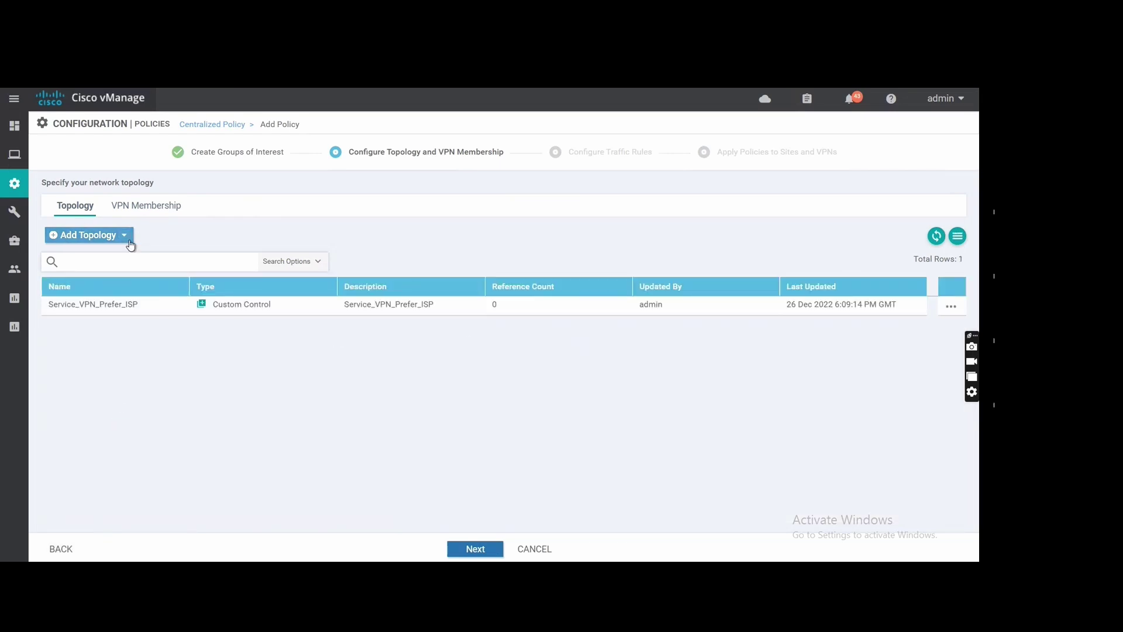
pyautogui.click(951, 307)
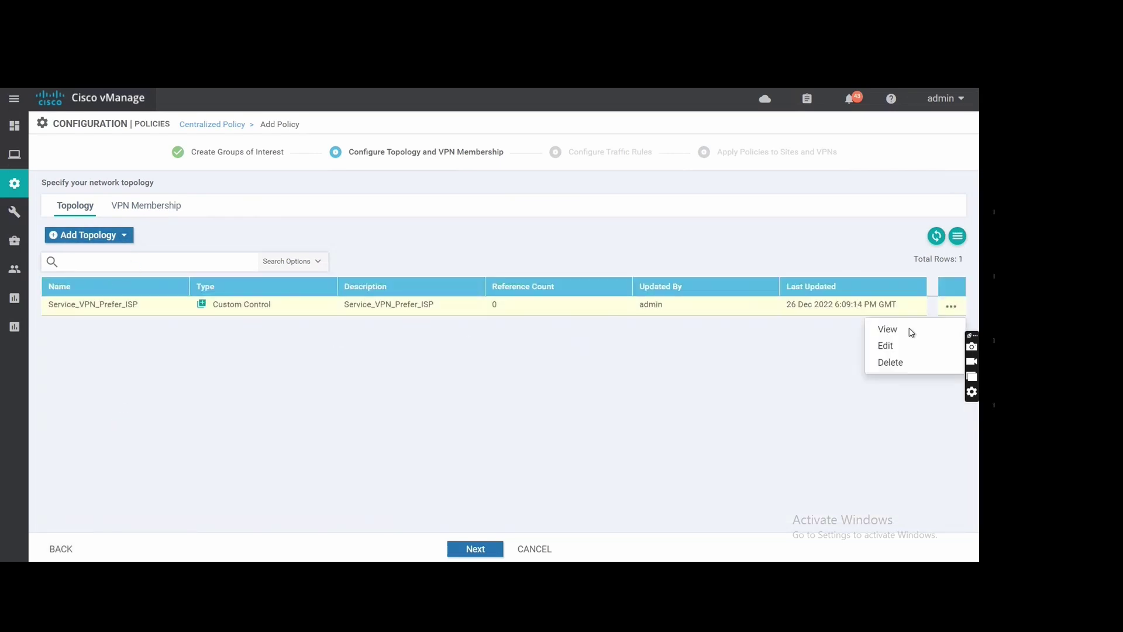
pyautogui.click(899, 346)
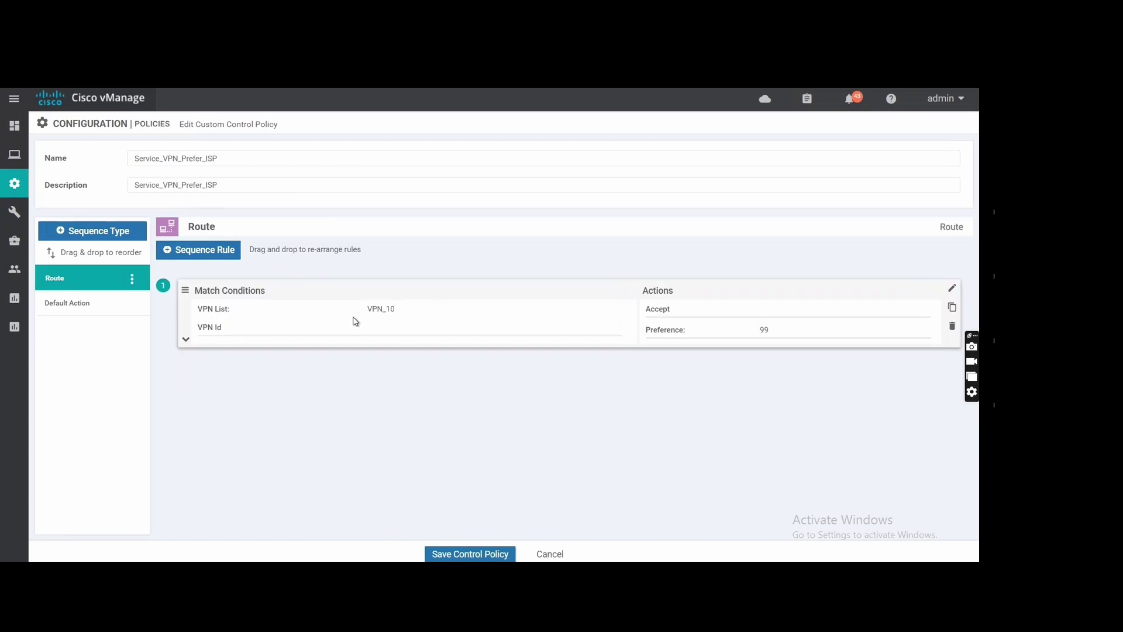
# Add a second sequence rule to the Route sequence with a match condition for VPN ID 20
pyautogui.click(212, 253)
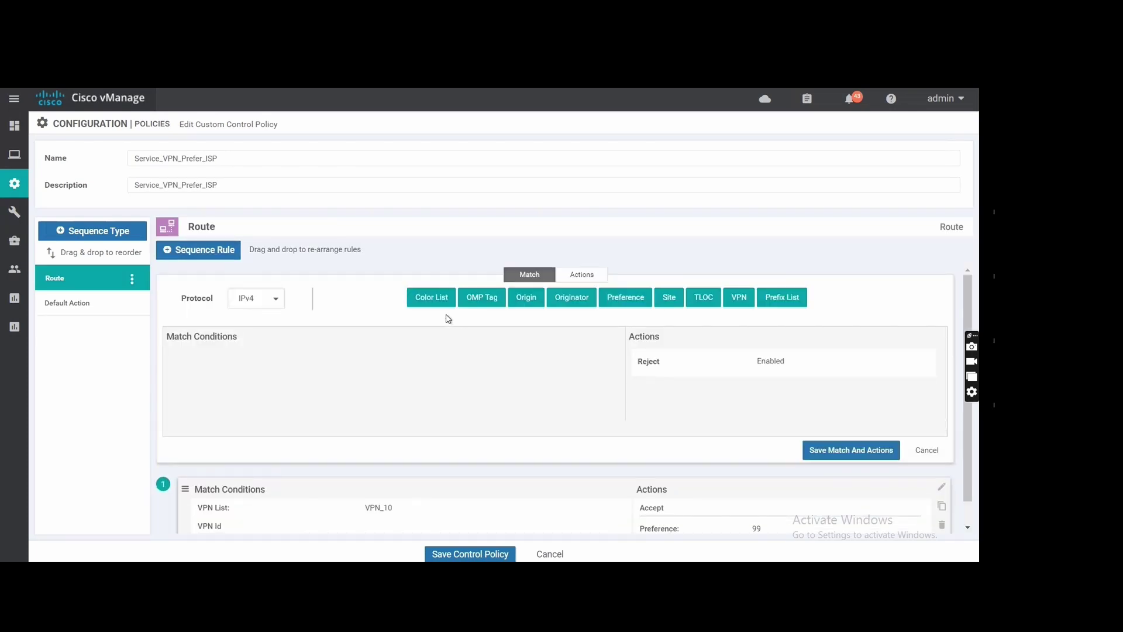
pyautogui.click(737, 300)
pyautogui.click(230, 383)
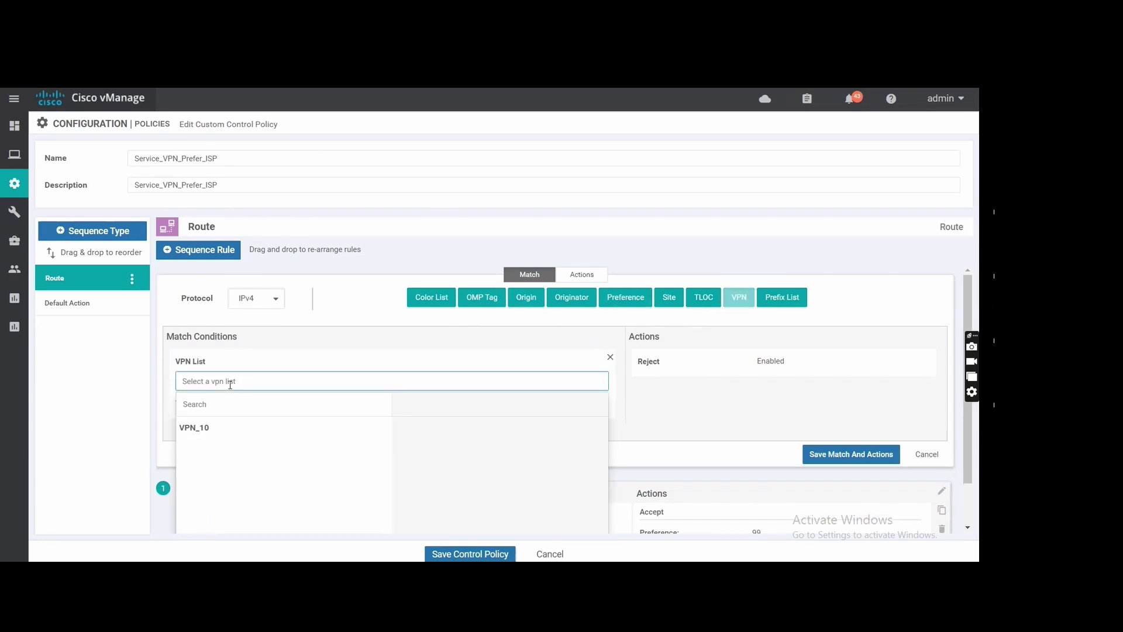
pyautogui.click(259, 355)
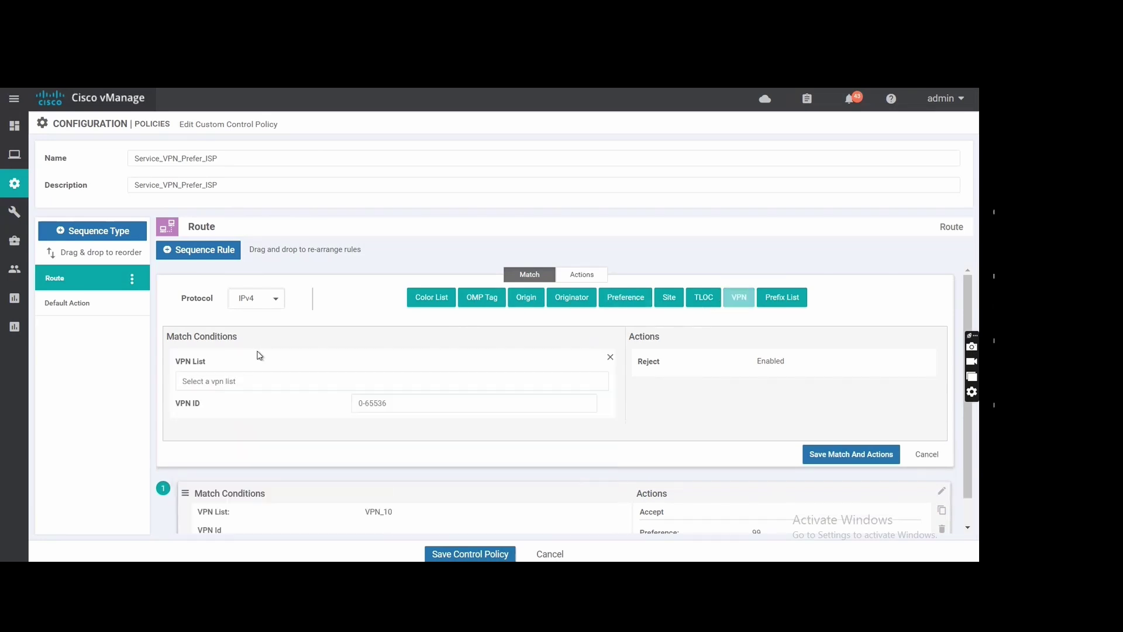
pyautogui.click(387, 405)
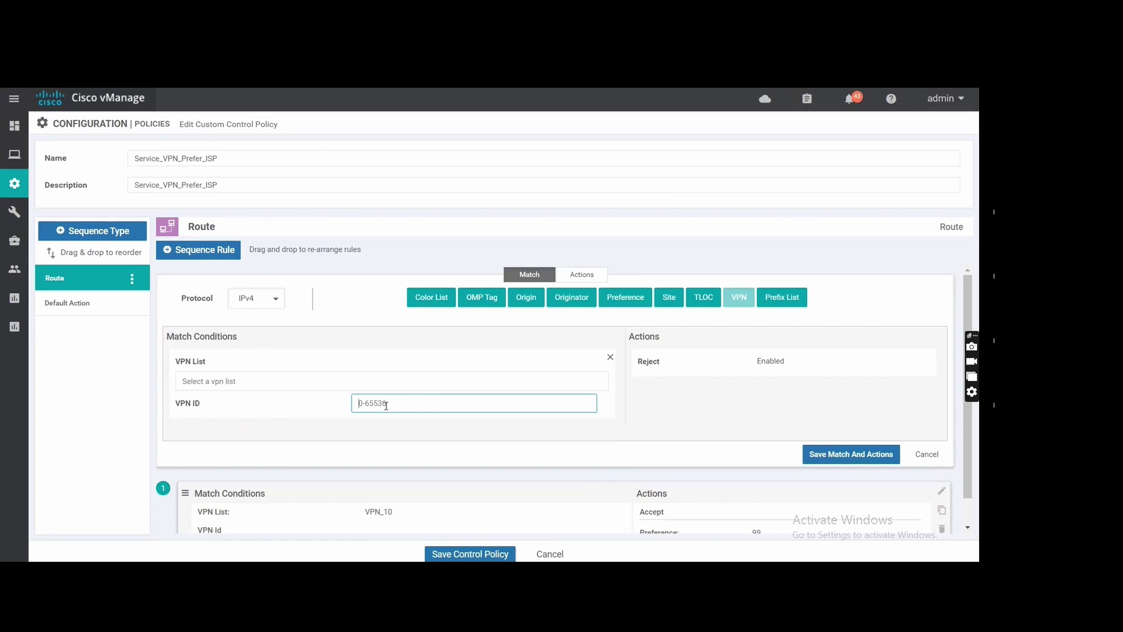
pyautogui.write('20')
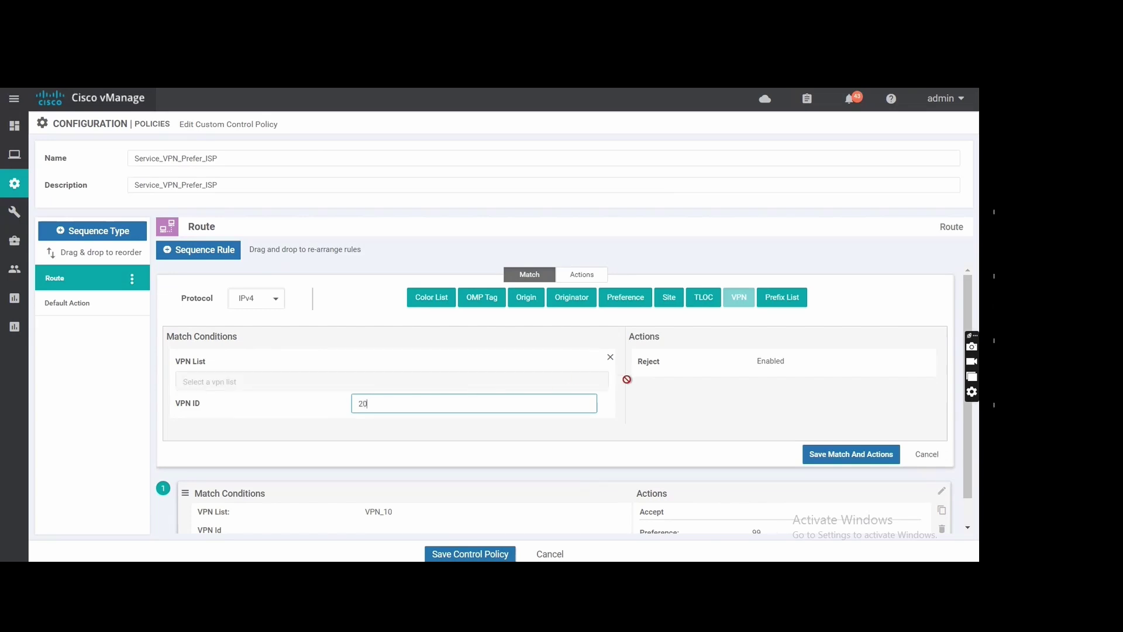
# Add a color list match condition for Internet to the new VPN 20 rule
pyautogui.click(432, 300)
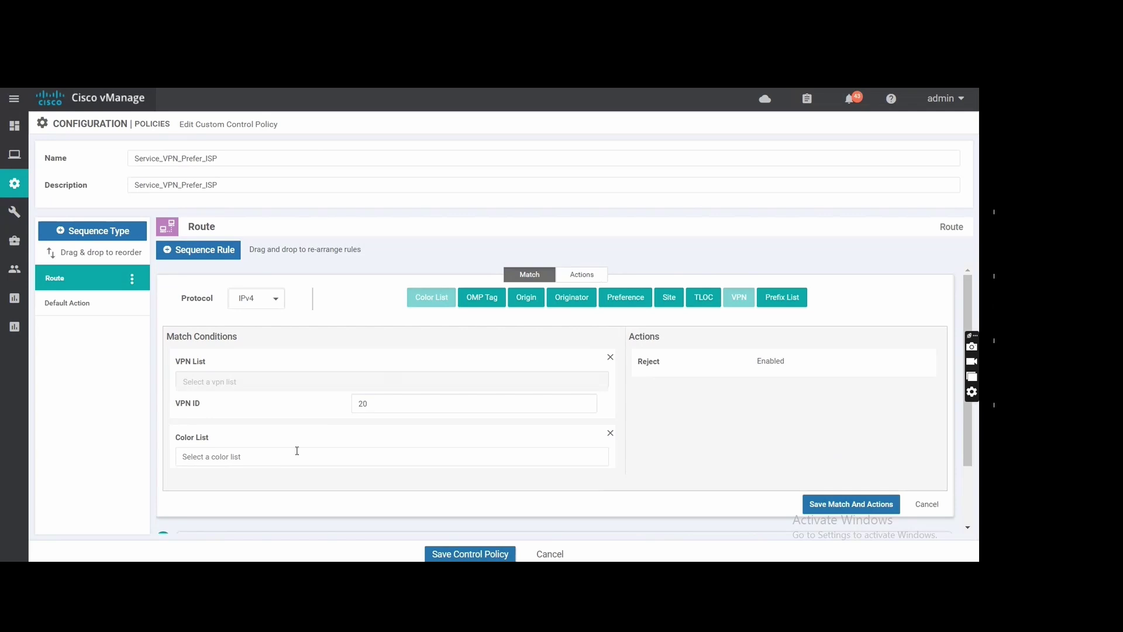
pyautogui.scroll(-1, 263, 427)
pyautogui.click(236, 392)
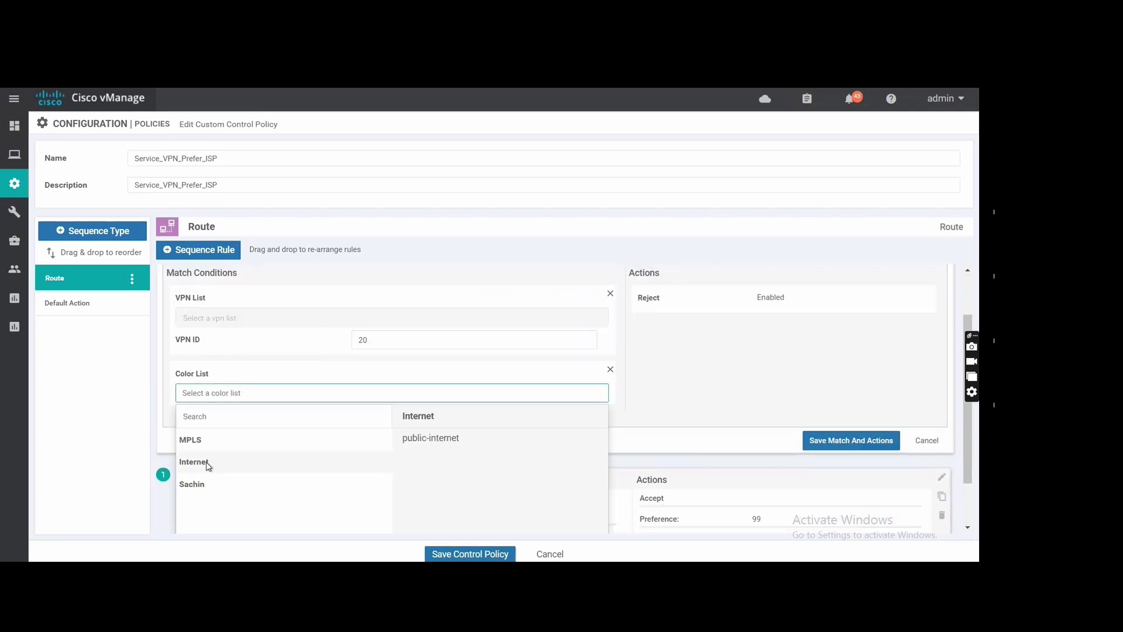
pyautogui.click(207, 462)
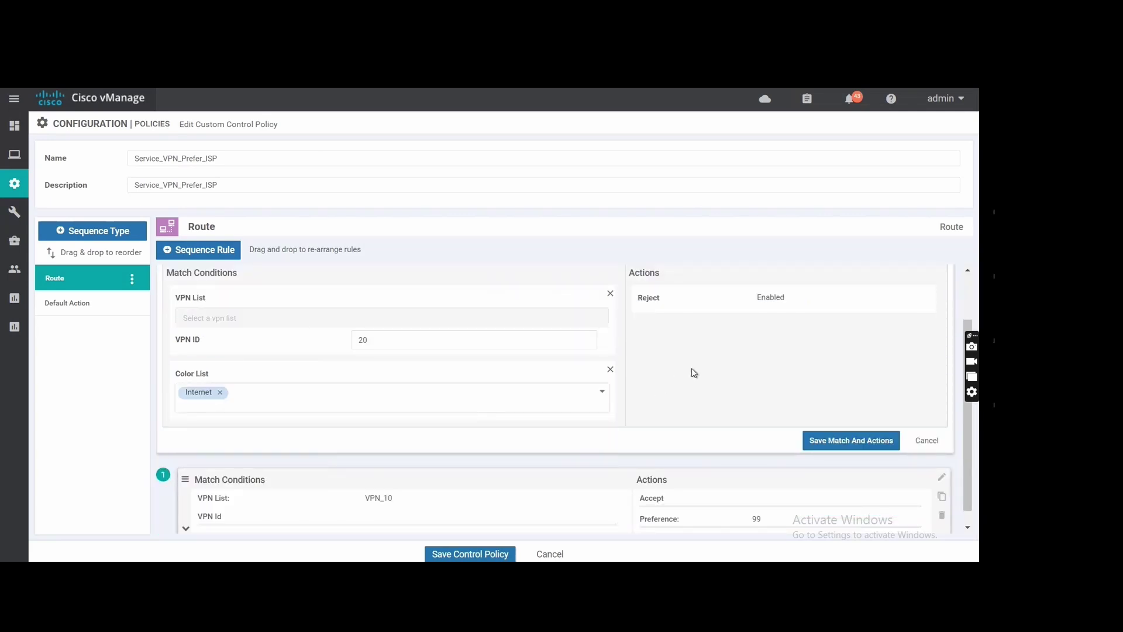
# Set the VPN 20 rule's action to Accept with a preference of 100 and save the match and actions
pyautogui.scroll(1, 694, 372)
pyautogui.click(580, 278)
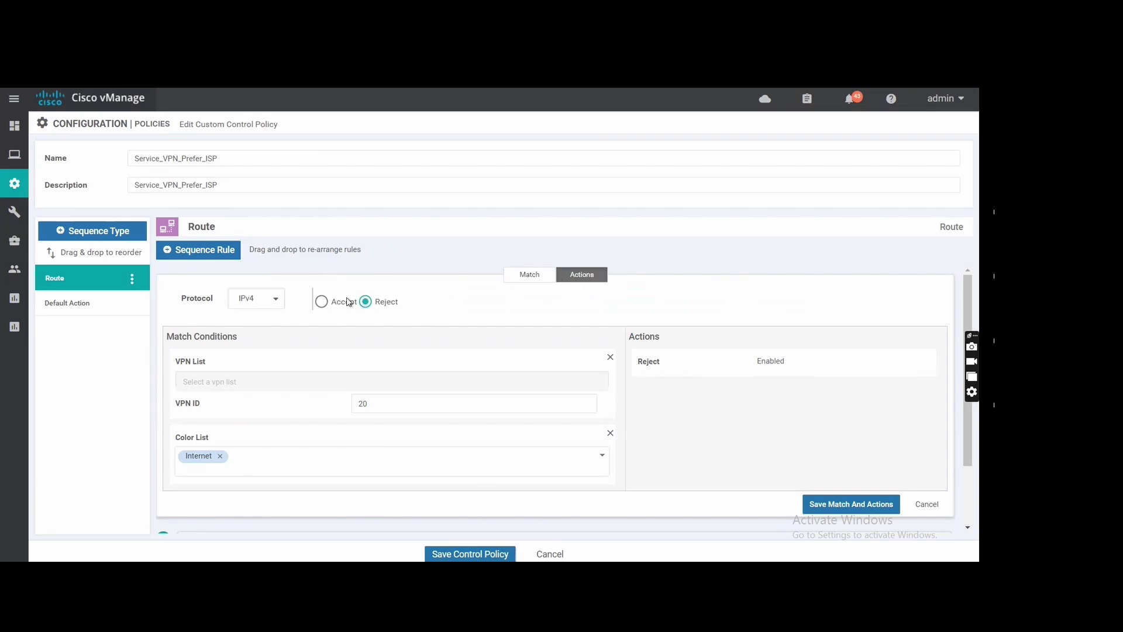
pyautogui.click(322, 302)
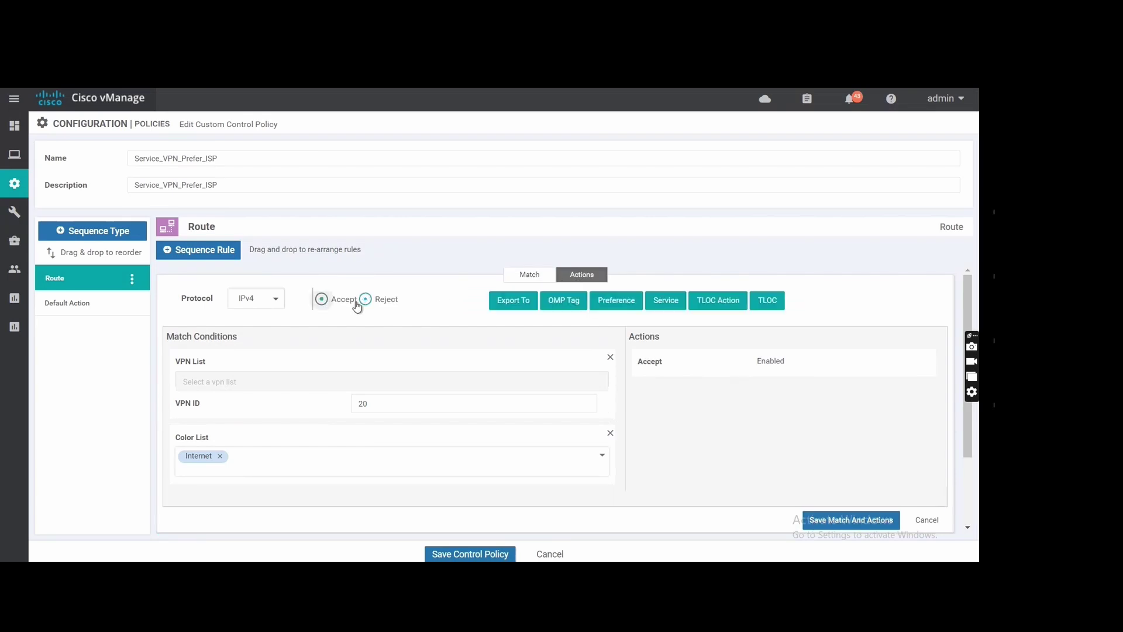
pyautogui.click(625, 305)
pyautogui.click(790, 398)
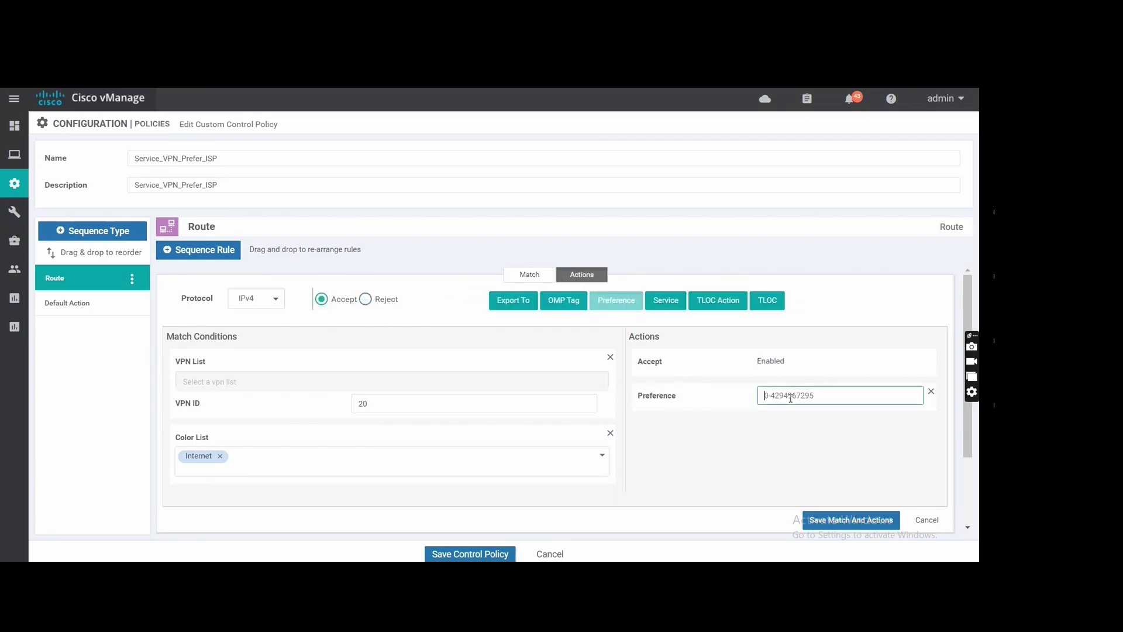
pyautogui.write('100')
pyautogui.scroll(-1, 790, 398)
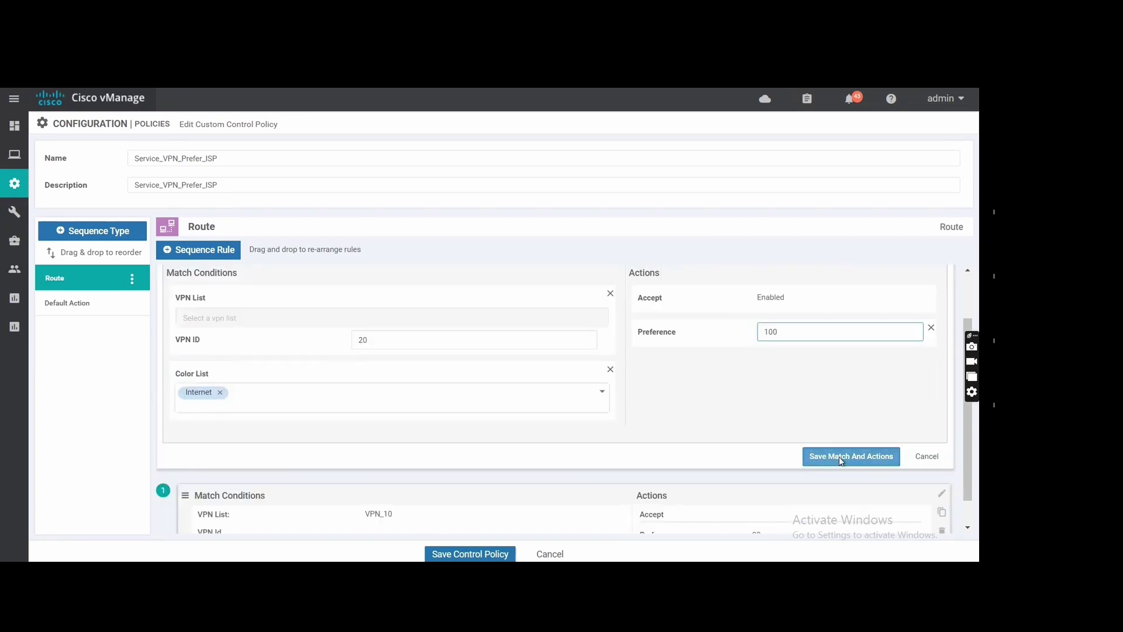
pyautogui.click(841, 459)
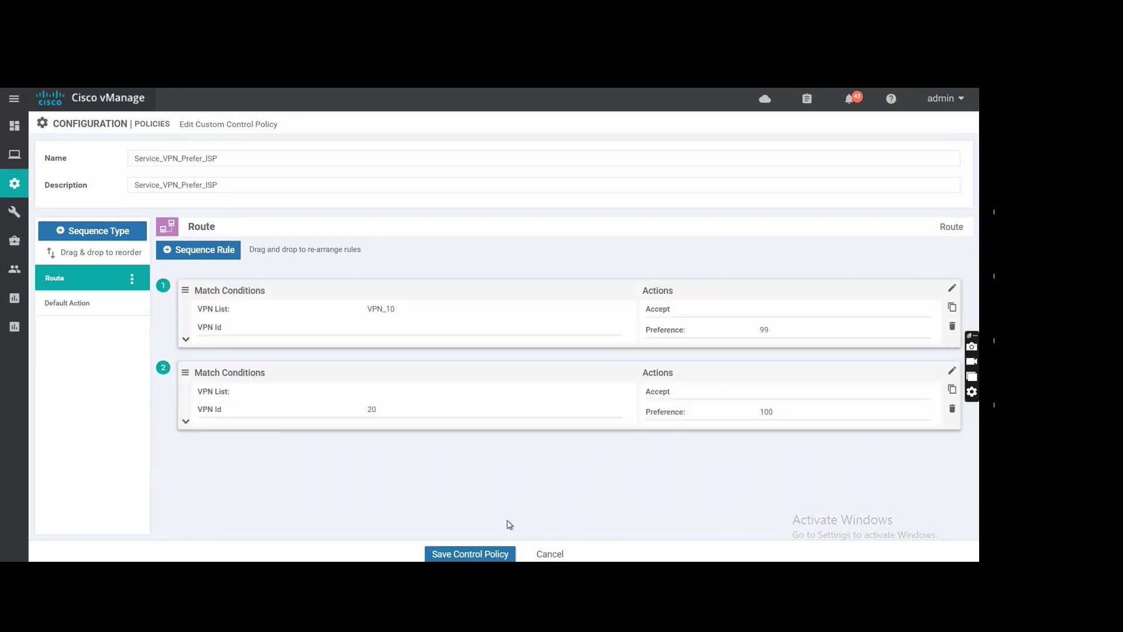
# Save the edited control policy and advance the centralized policy through groups of interest and topology to the traffic rules stage
pyautogui.click(477, 555)
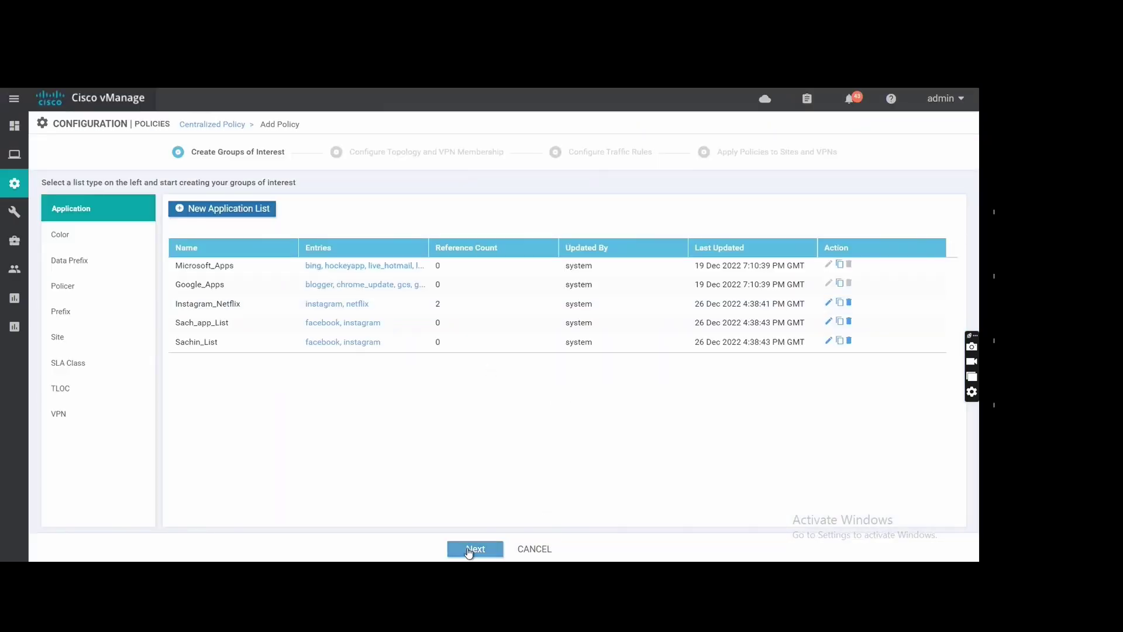
pyautogui.click(468, 550)
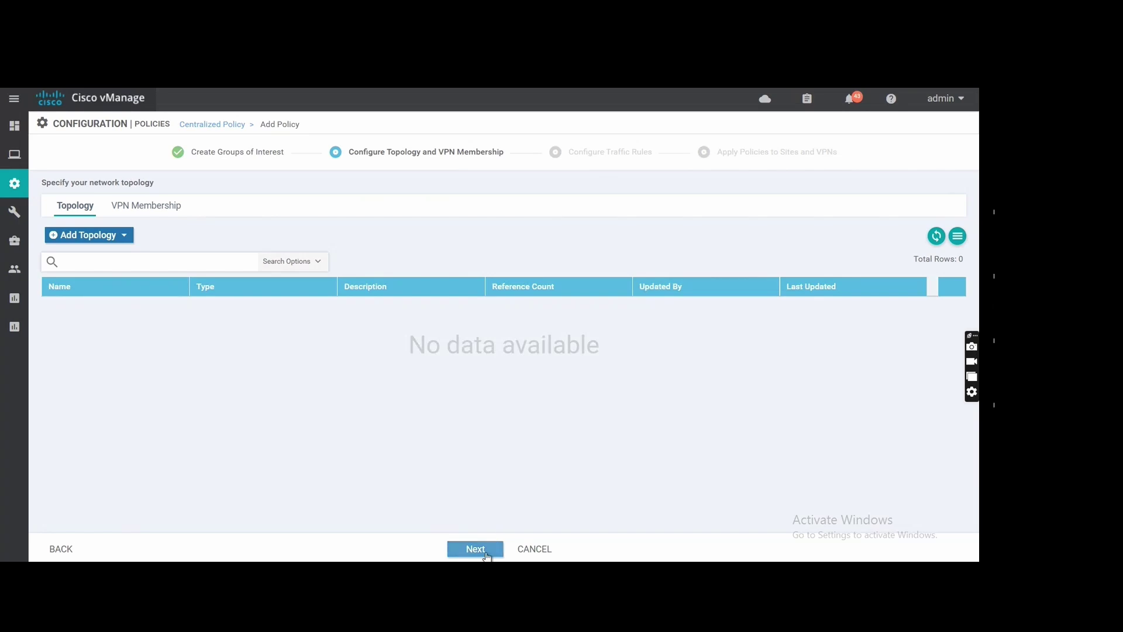
pyautogui.click(484, 553)
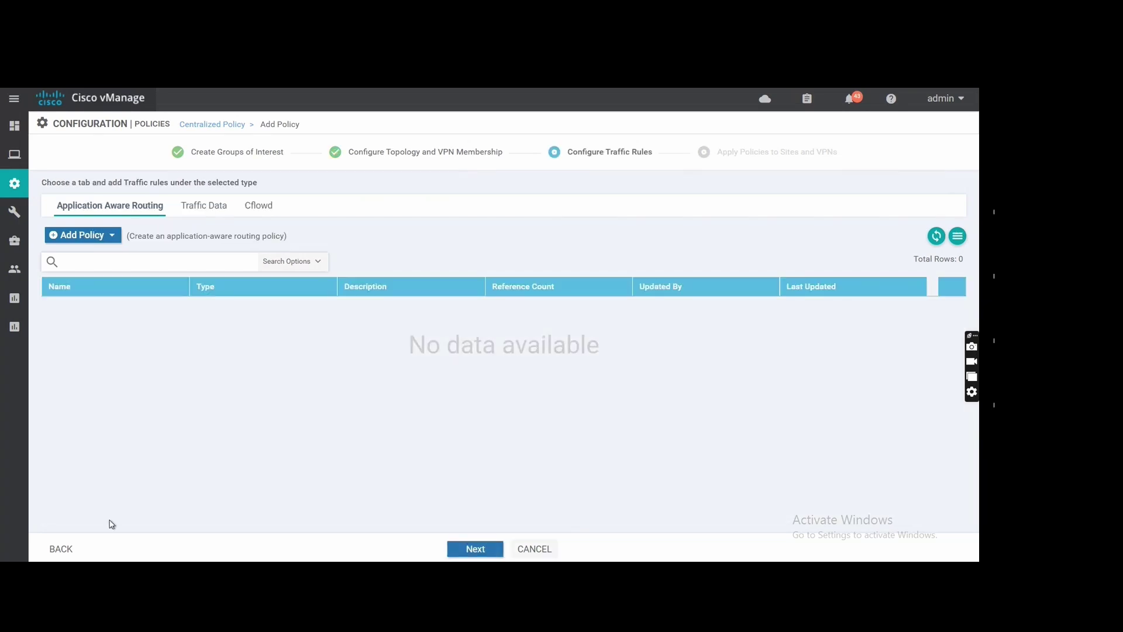
# Return the centralized policy wizard to the topology and VPN membership stage
pyautogui.click(56, 550)
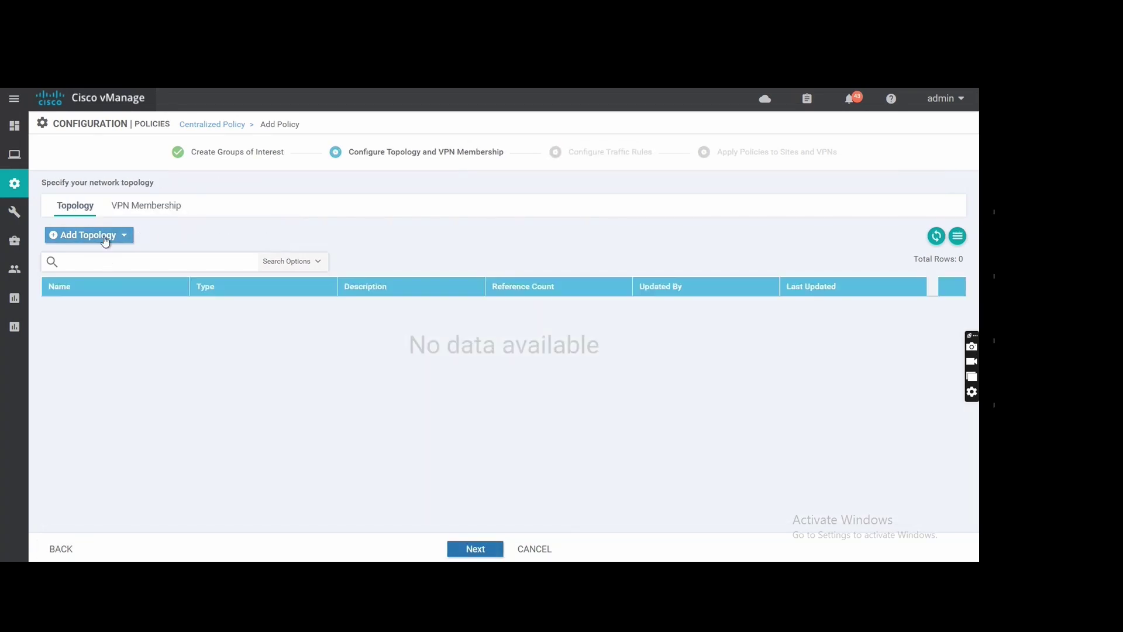
pyautogui.click(105, 237)
pyautogui.click(98, 290)
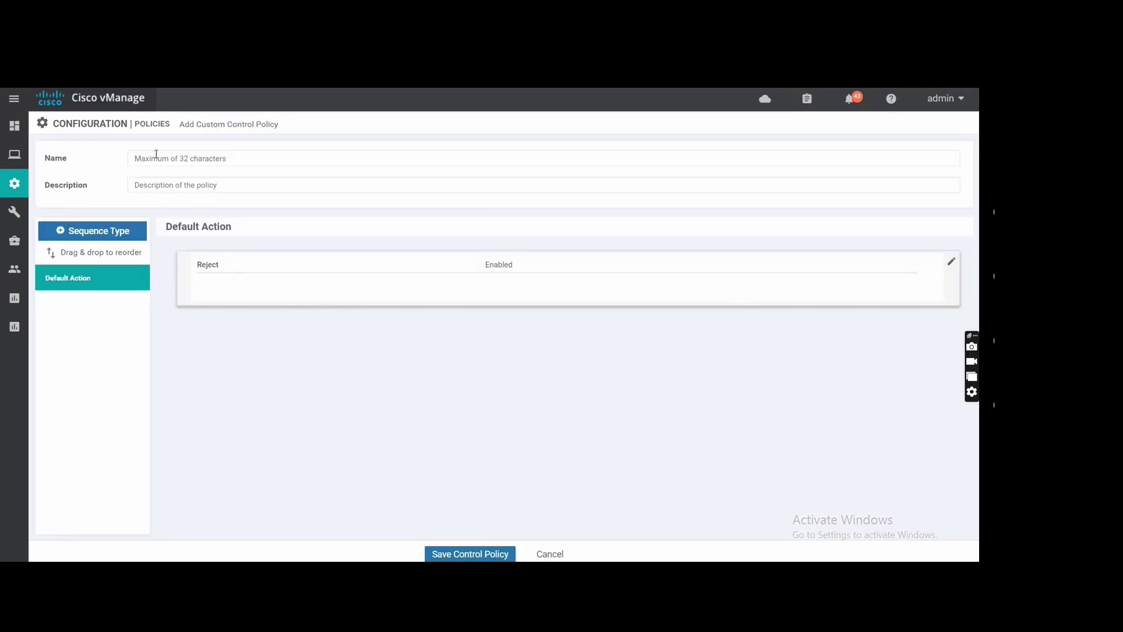
pyautogui.click(552, 554)
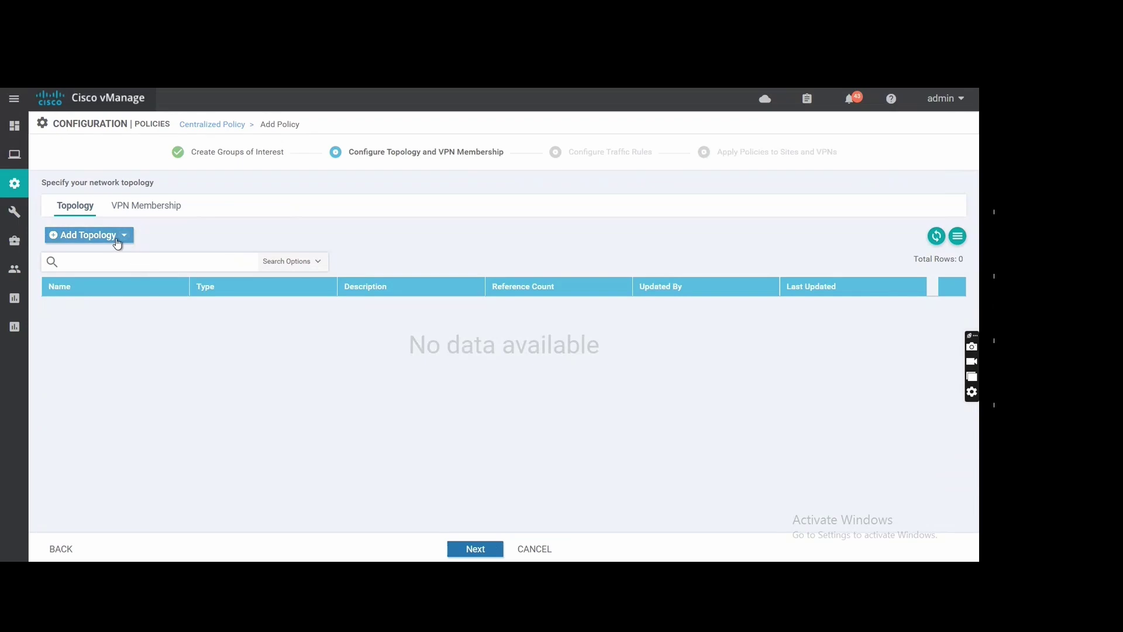
# Import the existing Custom Control (Route and TLOC) topology Service_VPN_Prefer_ISP into the centralized policy
pyautogui.click(117, 237)
pyautogui.click(116, 307)
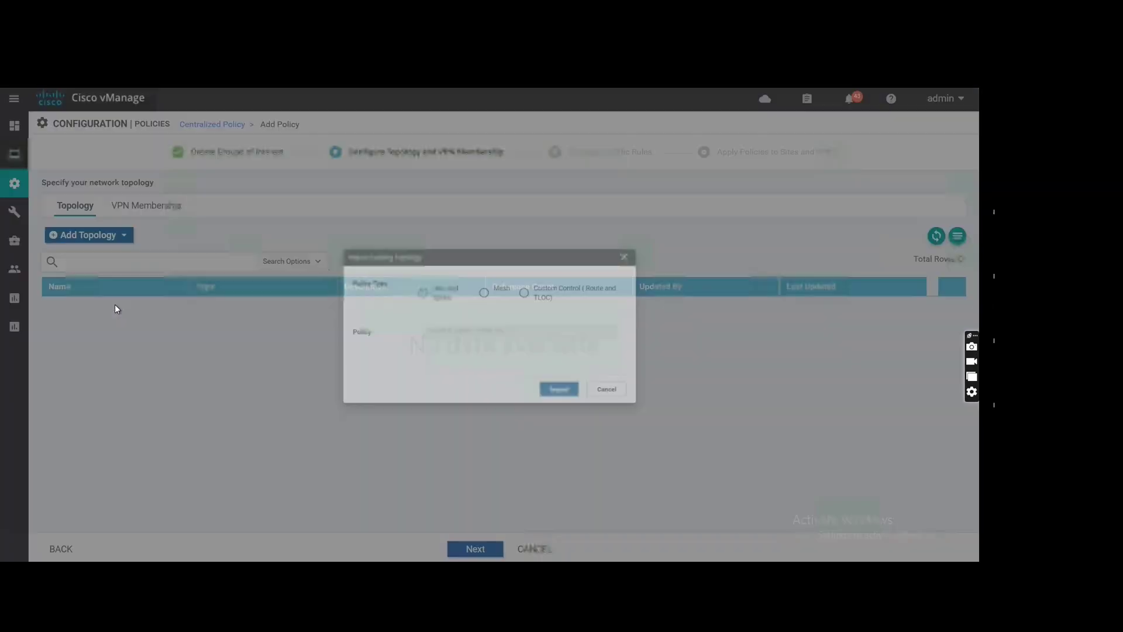
pyautogui.click(538, 284)
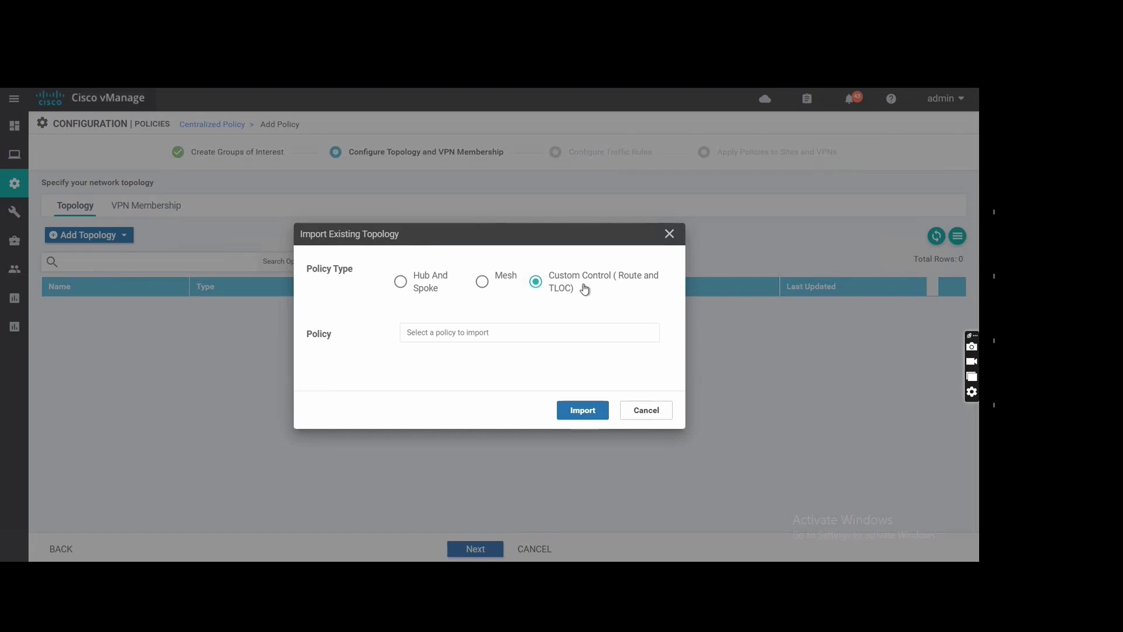
pyautogui.click(526, 332)
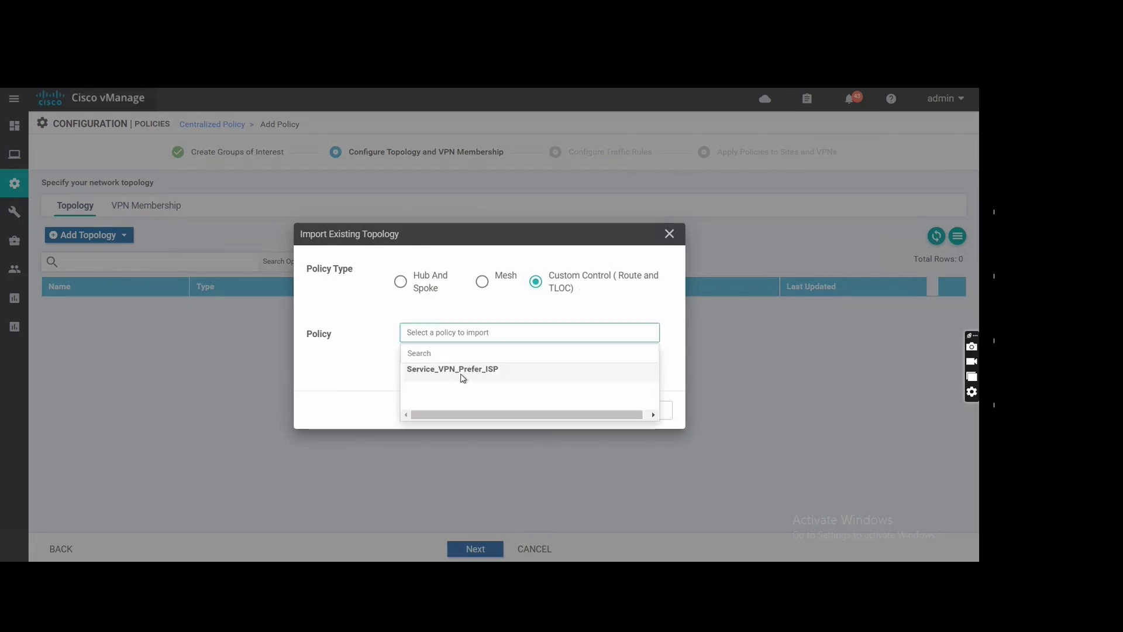
pyautogui.click(464, 376)
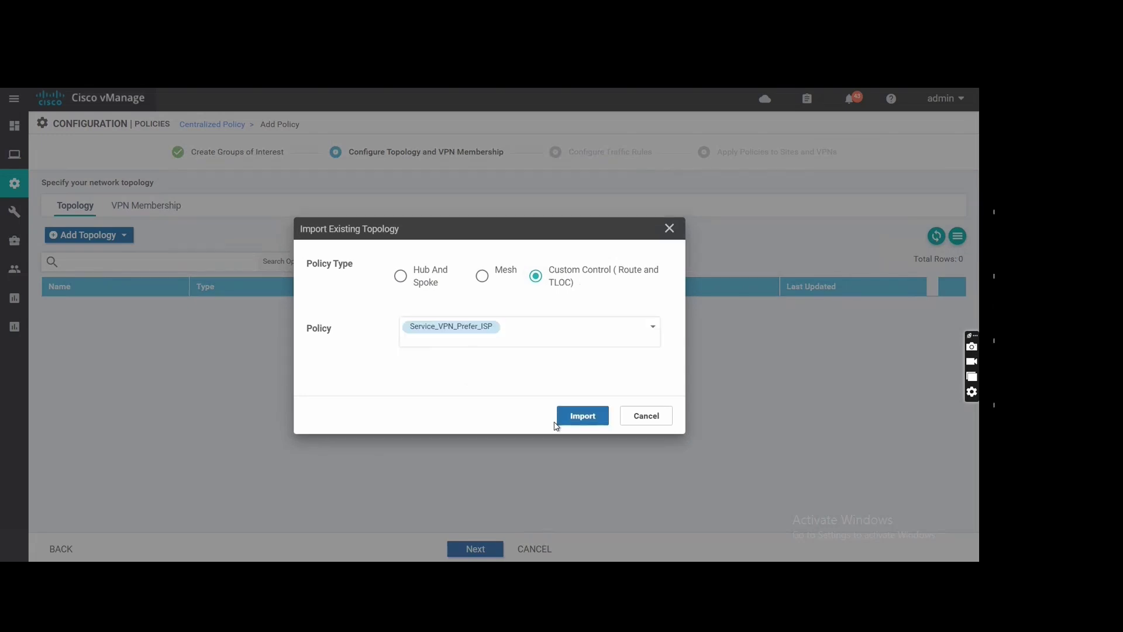
pyautogui.click(597, 420)
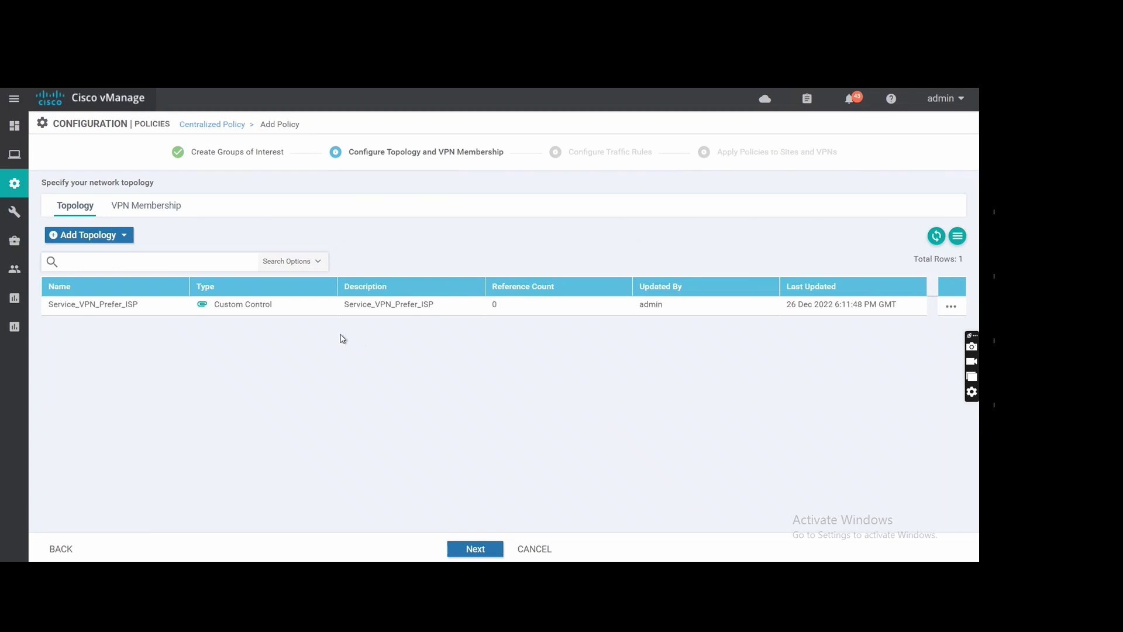
# View the traffic rules stage, return to the topology stage and open the available actions for the Service_VPN_Prefer_ISP topology
pyautogui.click(475, 549)
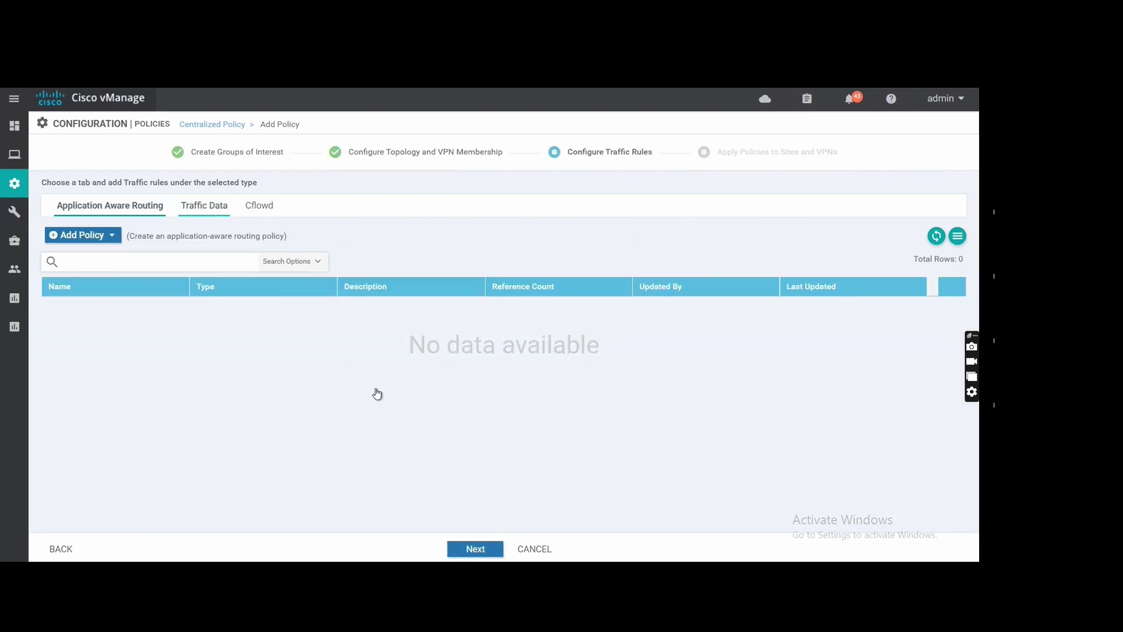
pyautogui.click(59, 549)
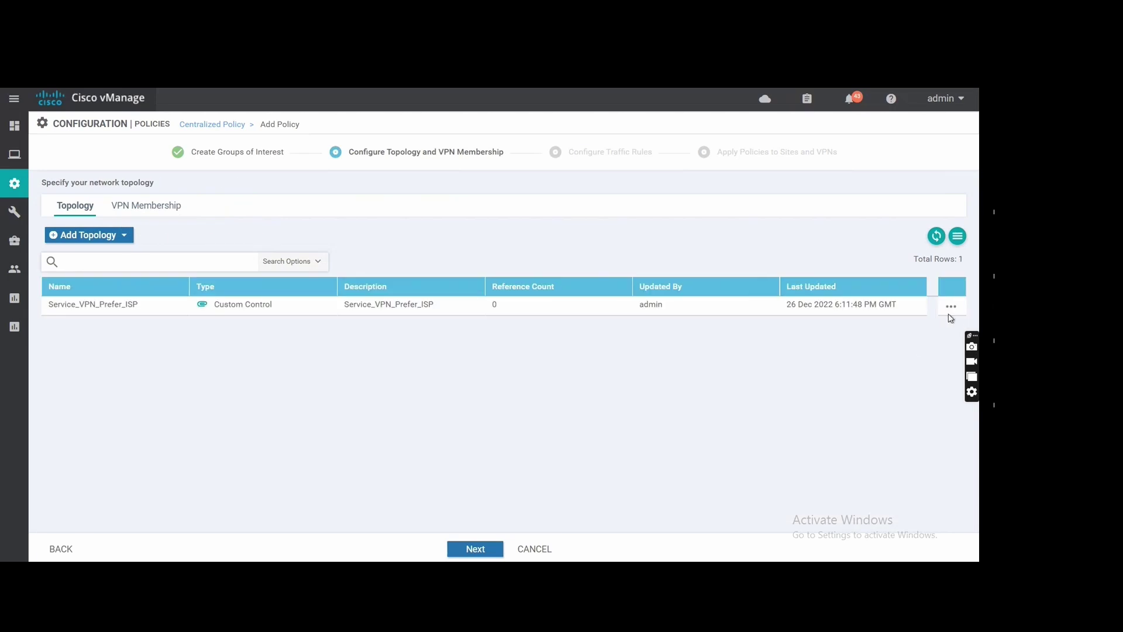
pyautogui.click(952, 304)
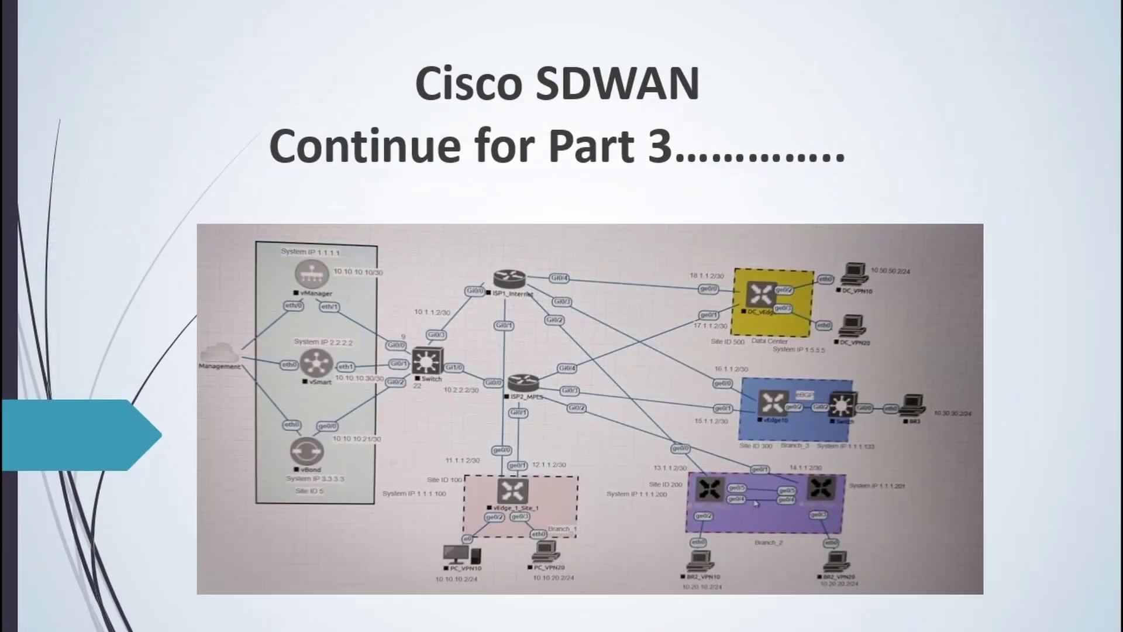